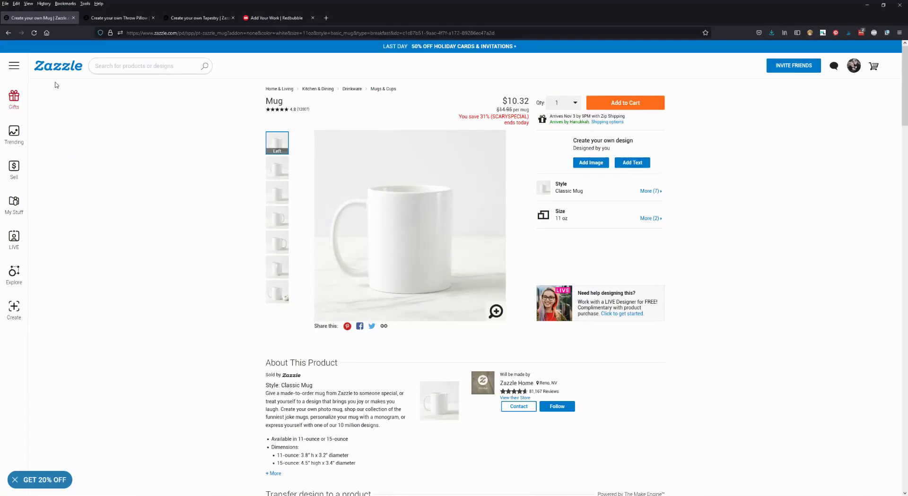
# Step: Leave Redbubble's Add new work page and return to Canva's teal pattern 1800 design via the Zazzle tab
pyautogui.click(247, 19)
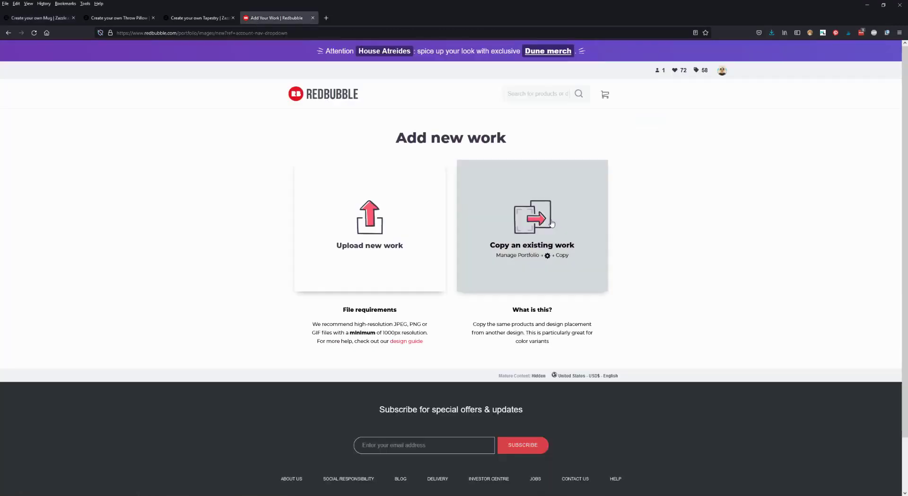
pyautogui.click(52, 19)
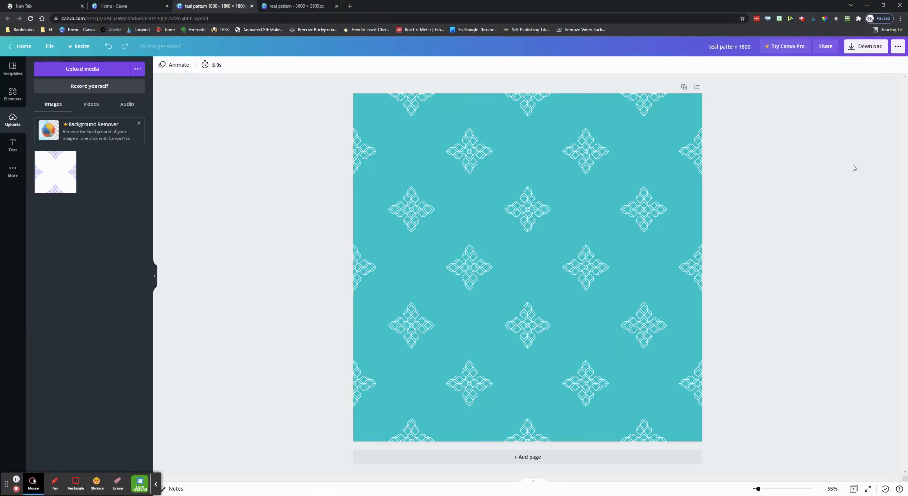
# Step: Download the design with PNG kept as the file type, saving 'teal pattern 1800.png'
pyautogui.click(868, 47)
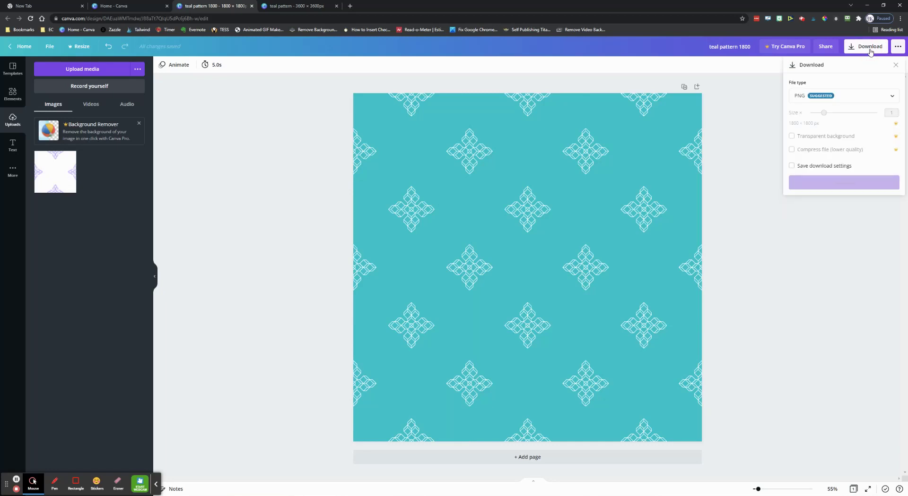
pyautogui.click(825, 97)
pyautogui.click(823, 97)
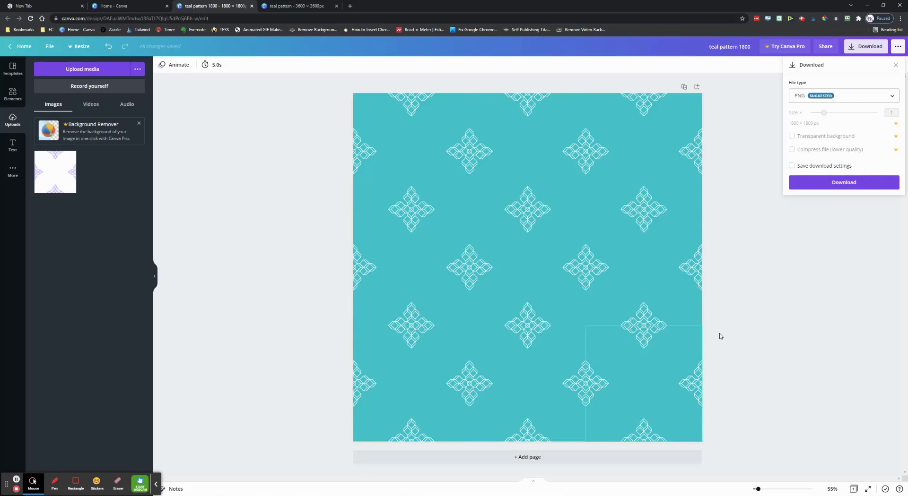
pyautogui.click(832, 184)
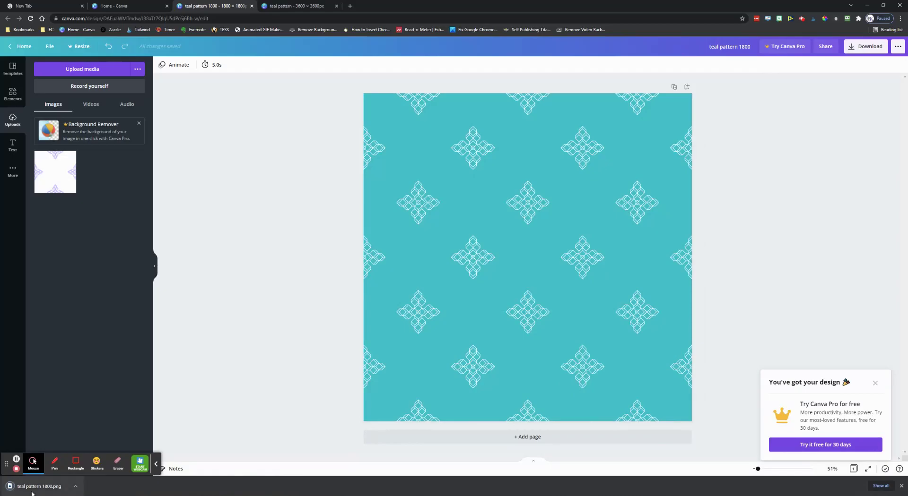
pyautogui.click(33, 487)
pyautogui.scroll(2, 402, 152)
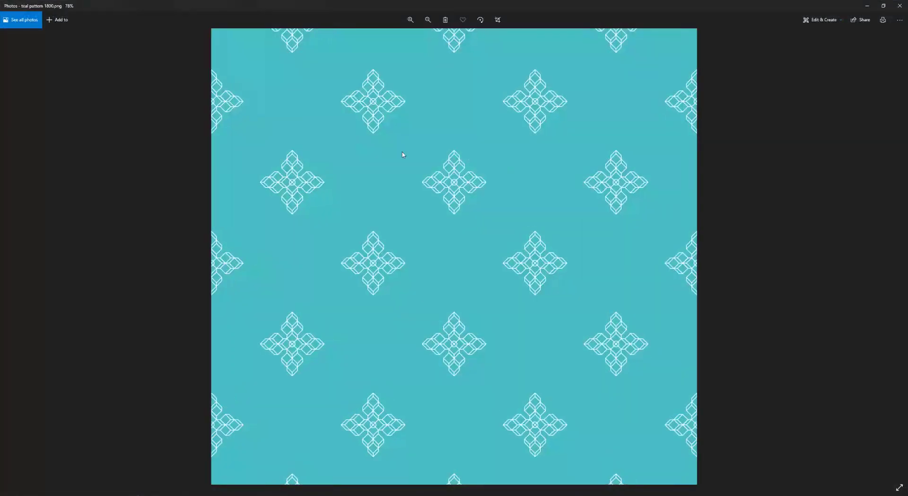
pyautogui.scroll(1, 409, 153)
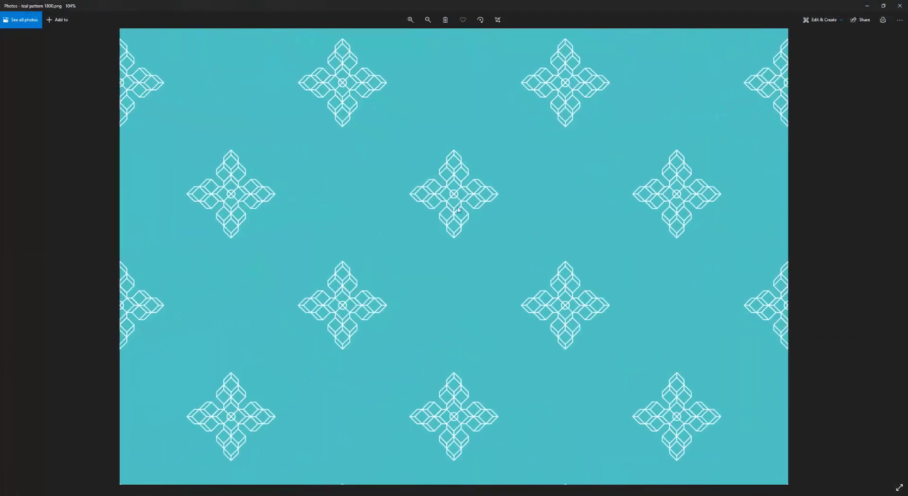
pyautogui.scroll(5, 454, 193)
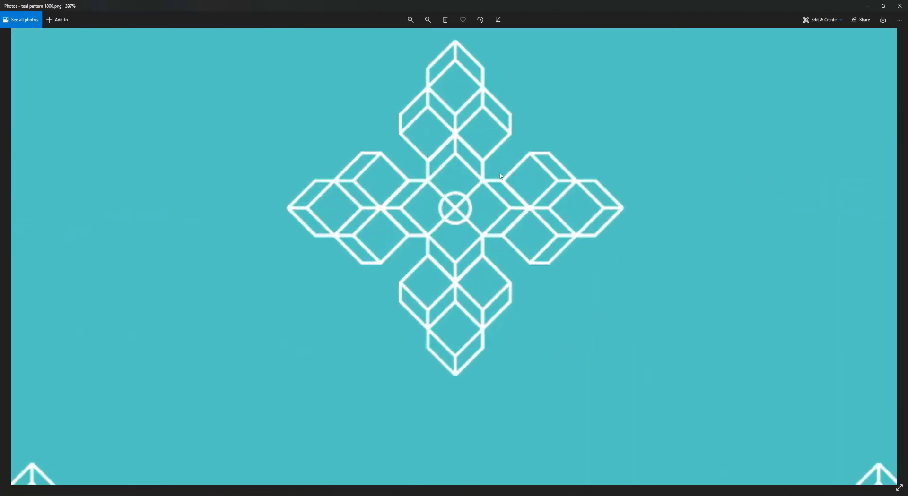
pyautogui.scroll(-5, 436, 188)
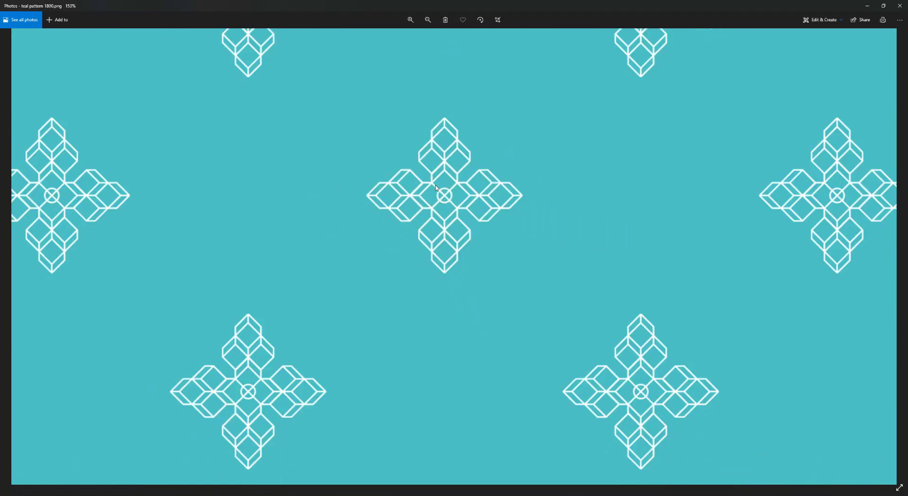
pyautogui.click(901, 6)
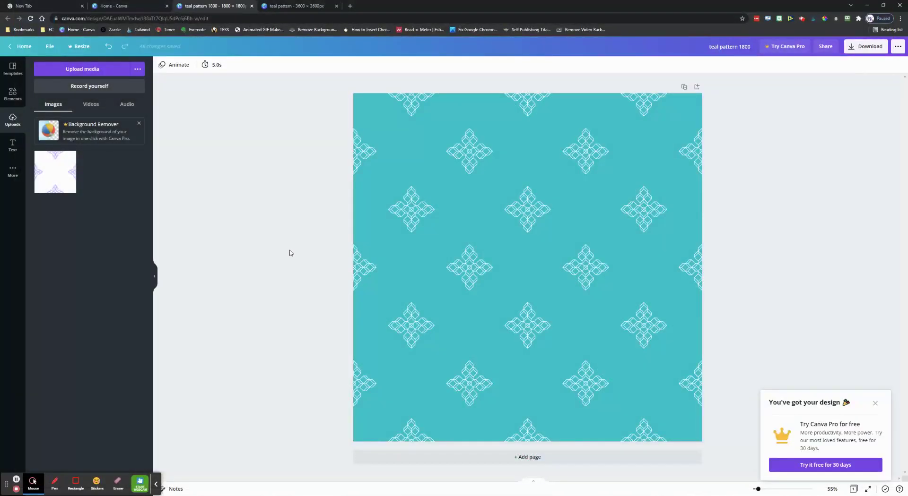
# Step: Dismiss the Pro trial popup and downloads list, then switch to the 3600 × 3600 teal pattern design
pyautogui.click(874, 403)
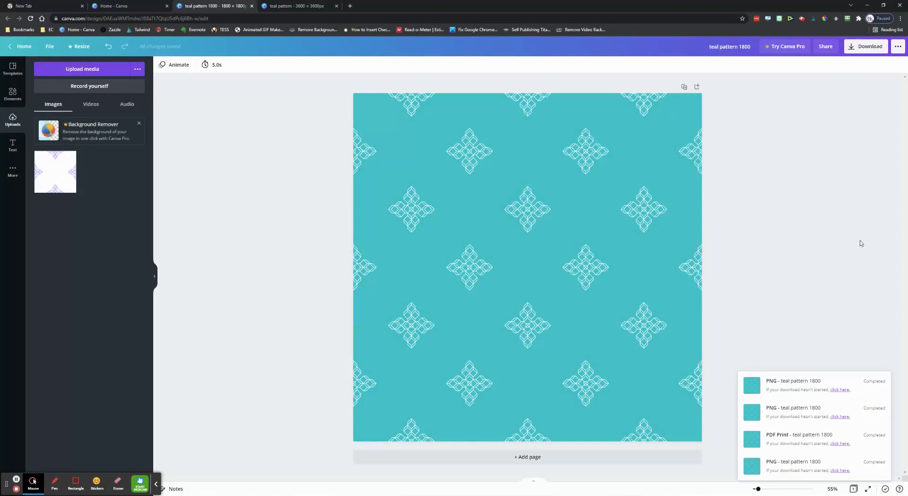
pyautogui.click(860, 337)
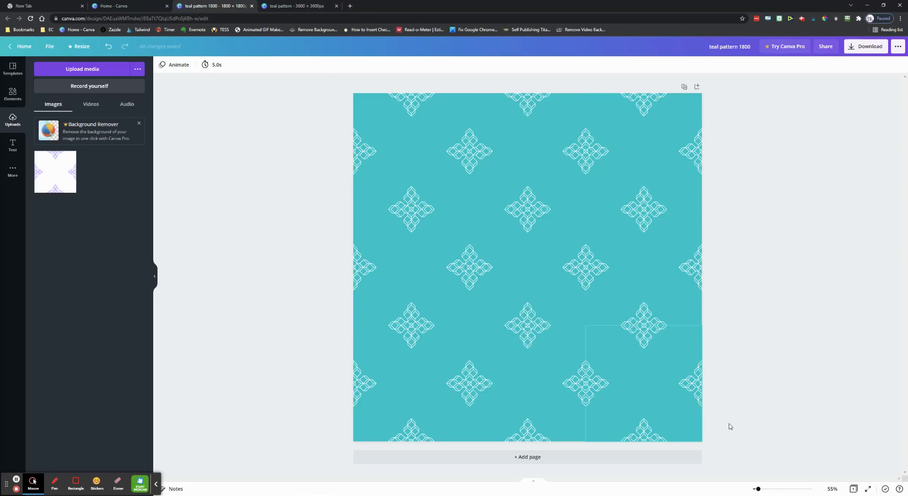
pyautogui.click(296, 6)
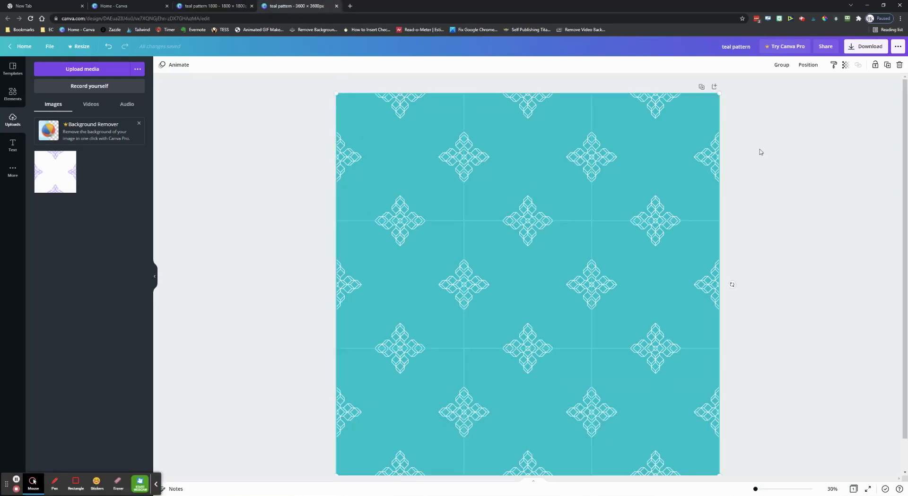
pyautogui.click(767, 176)
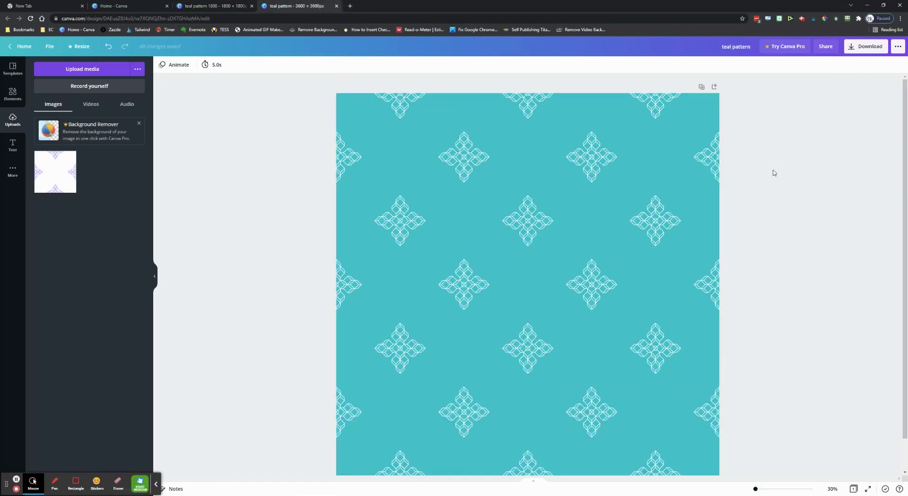
# Step: Download the 3600 × 3600 design as 'teal pattern.png' and open it from the download shelf
pyautogui.click(859, 49)
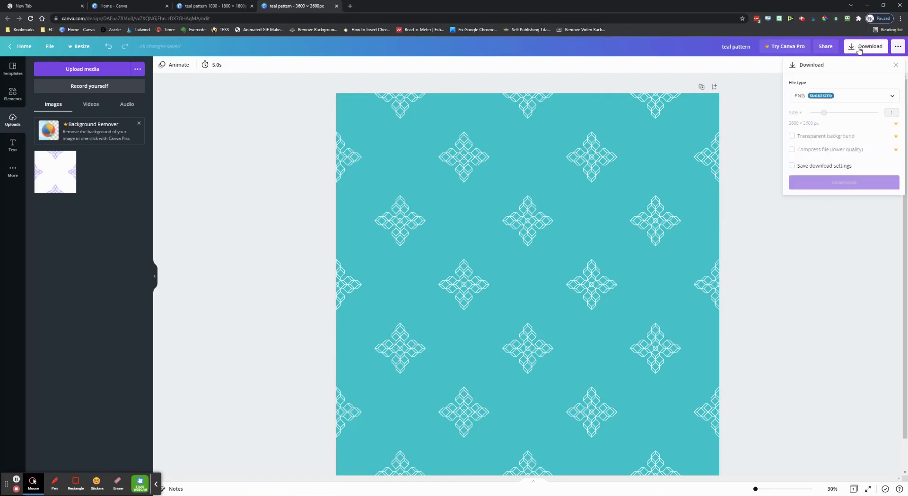
pyautogui.click(831, 187)
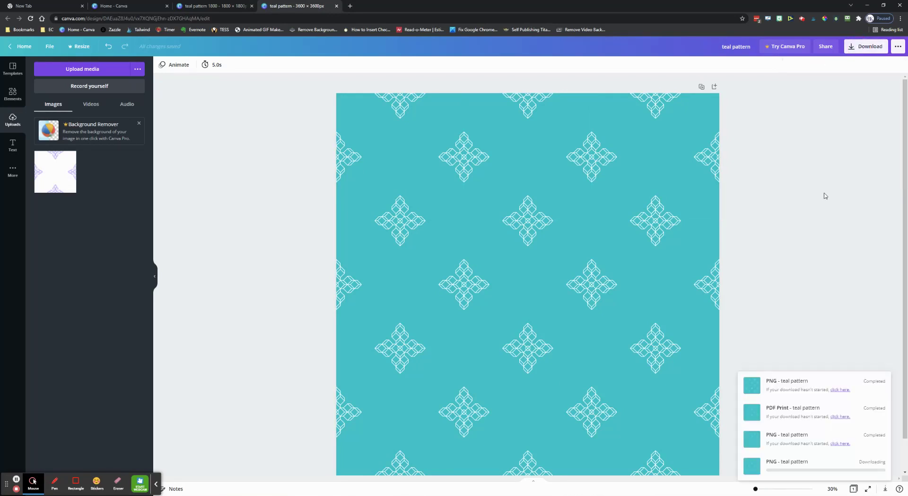
pyautogui.click(798, 327)
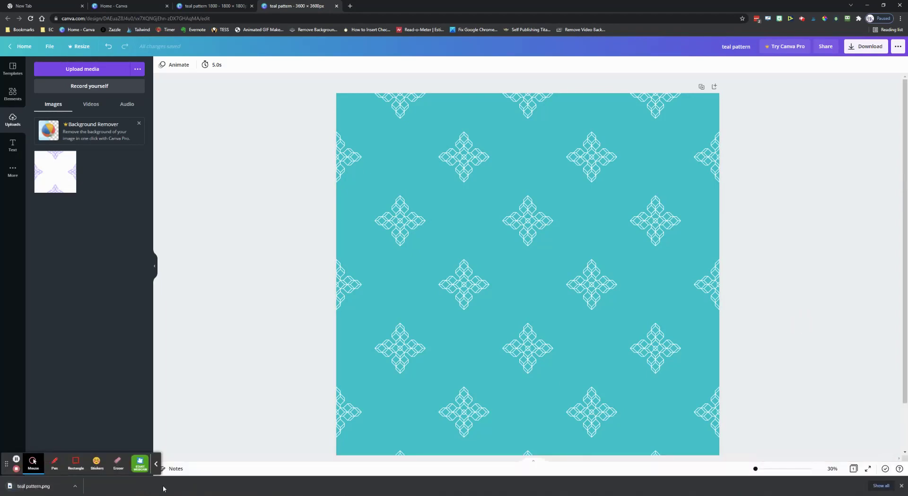
pyautogui.click(22, 487)
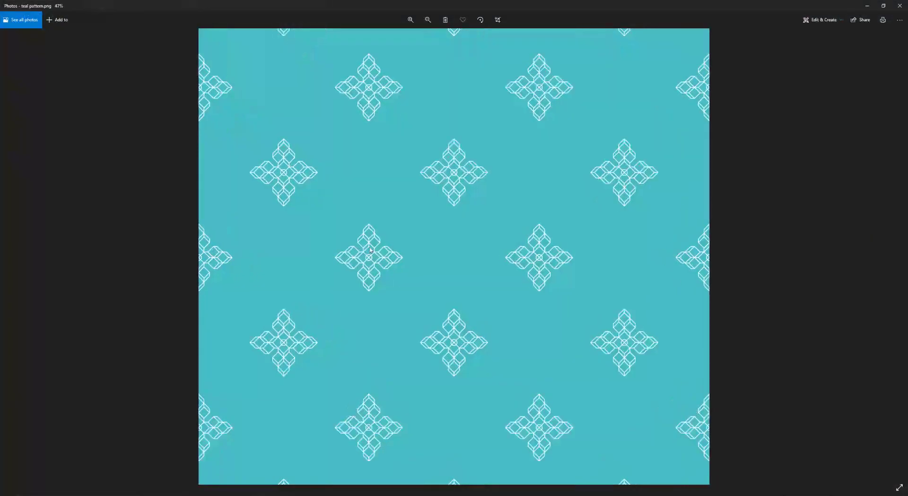
# Step: Open teal pattern 1800.png from the Downloads folder through File Explorer's pinned folders
pyautogui.scroll(5, 370, 251)
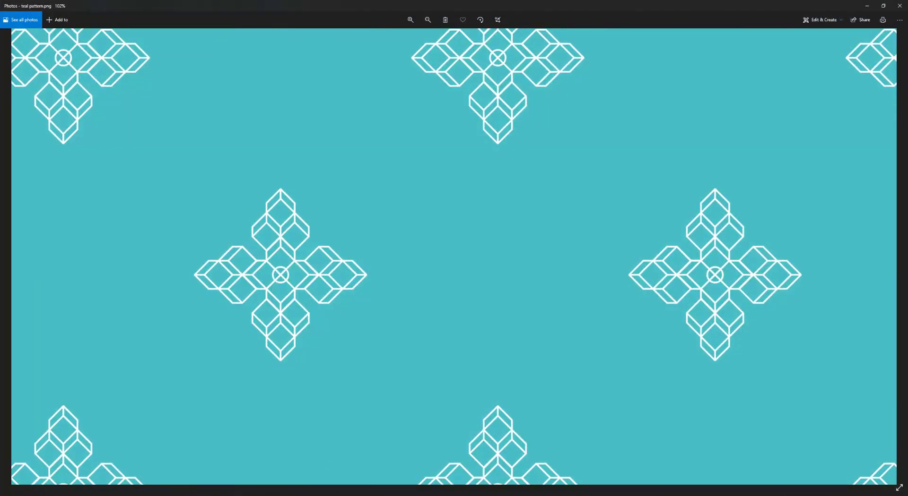
pyautogui.rightClick(466, 495)
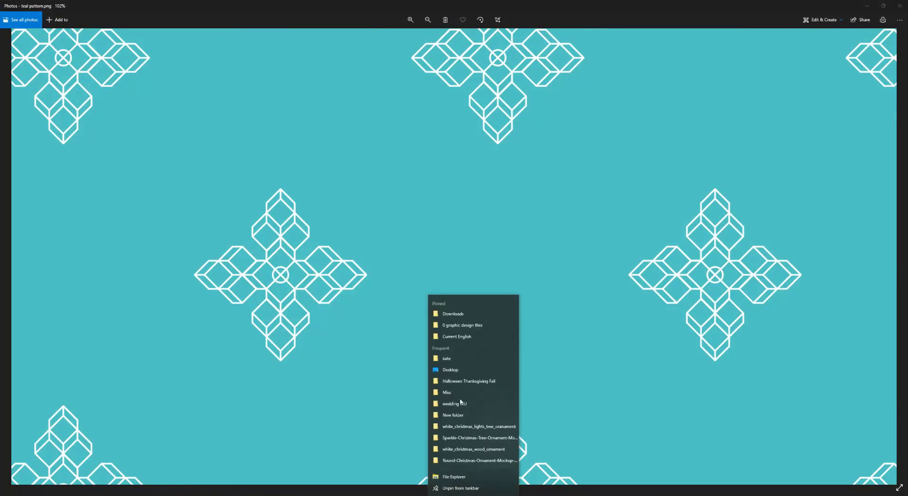
pyautogui.click(458, 314)
pyautogui.doubleClick(499, 150)
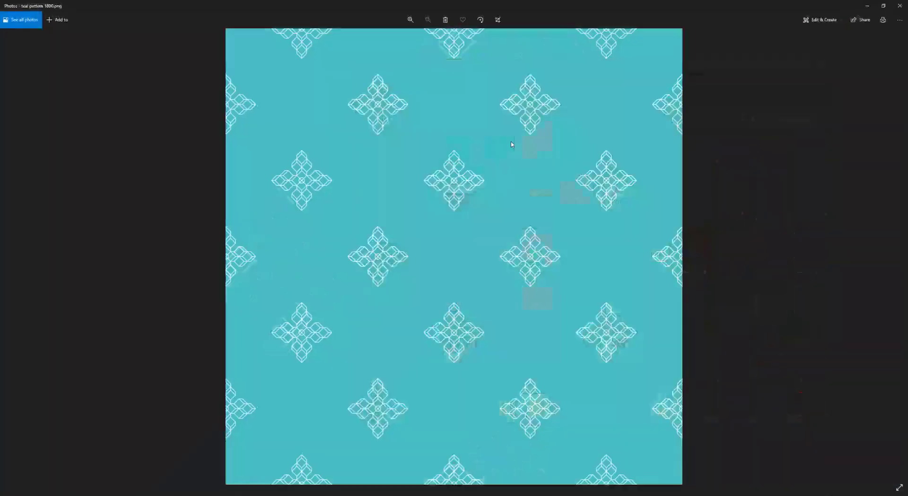
# Step: Flip between teal pattern 1800.png and teal pattern.png to compare them, then close Photos
pyautogui.scroll(2, 458, 198)
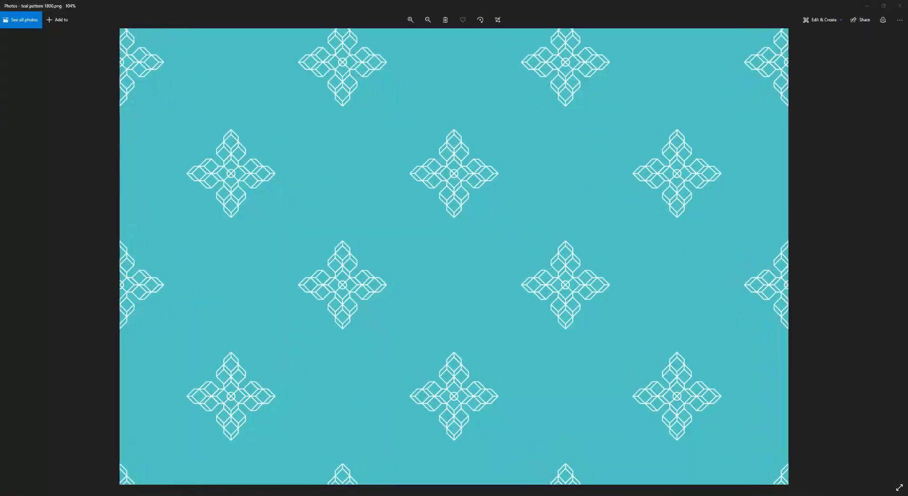
pyautogui.press('Right')
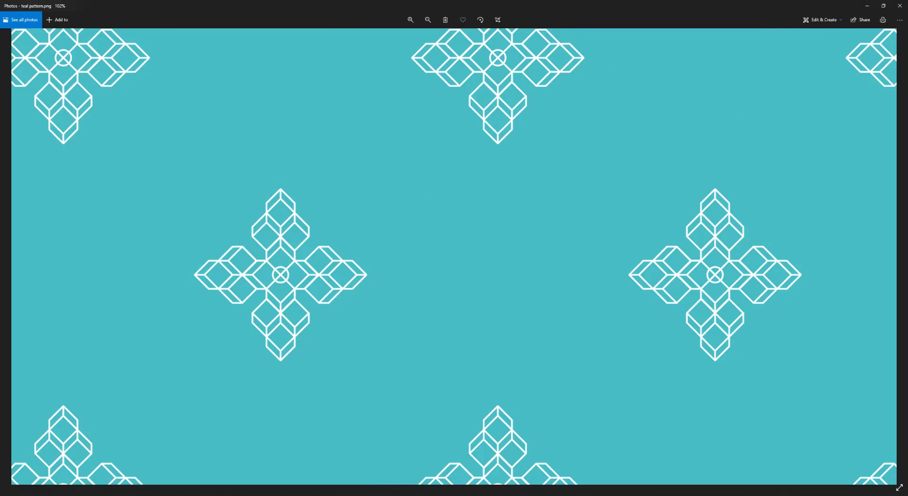
pyautogui.press('Left')
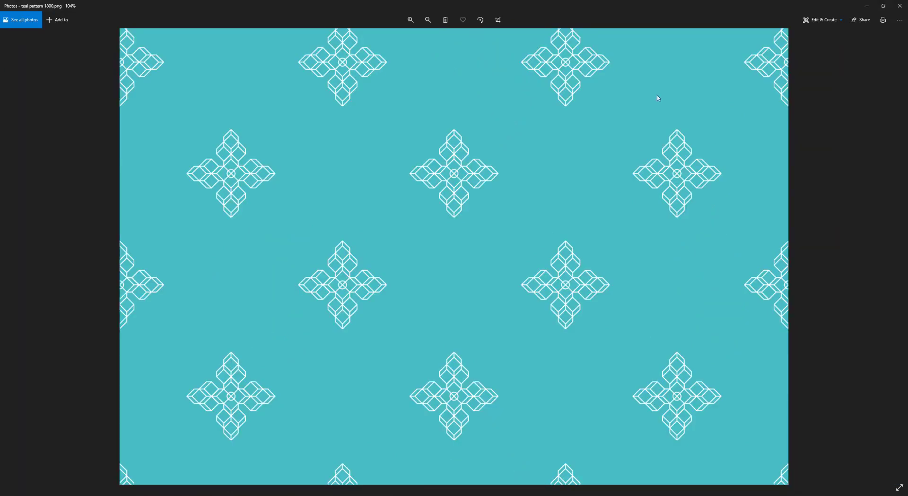
pyautogui.press('Right')
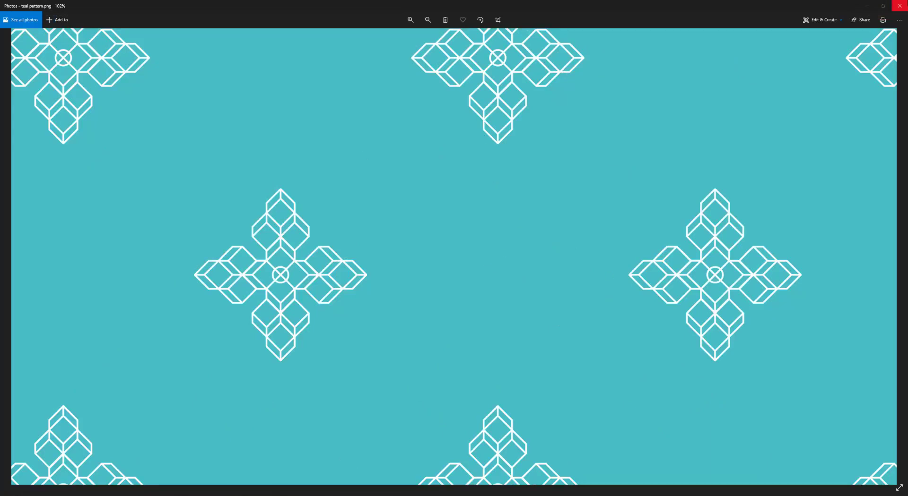
pyautogui.click(902, 5)
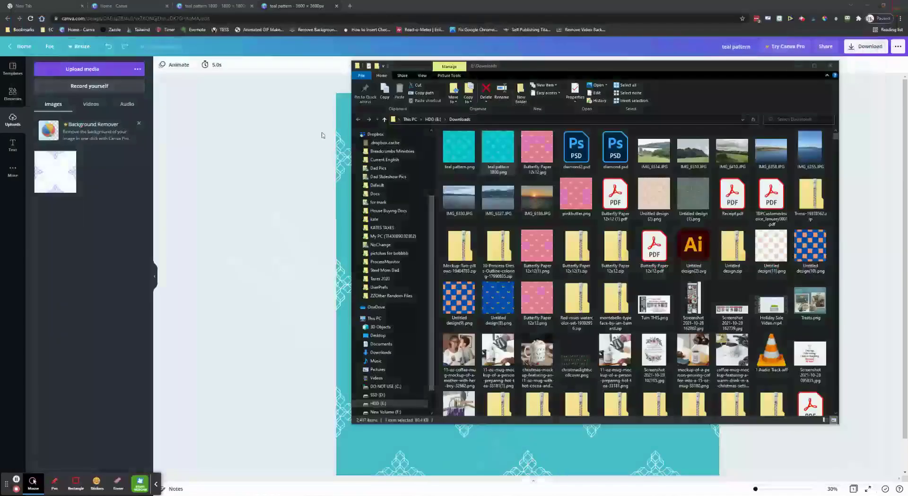
# Step: Return to the teal pattern 1800 design and download it as PDF Print, saving 'teal pattern 1800.pdf'
pyautogui.click(873, 108)
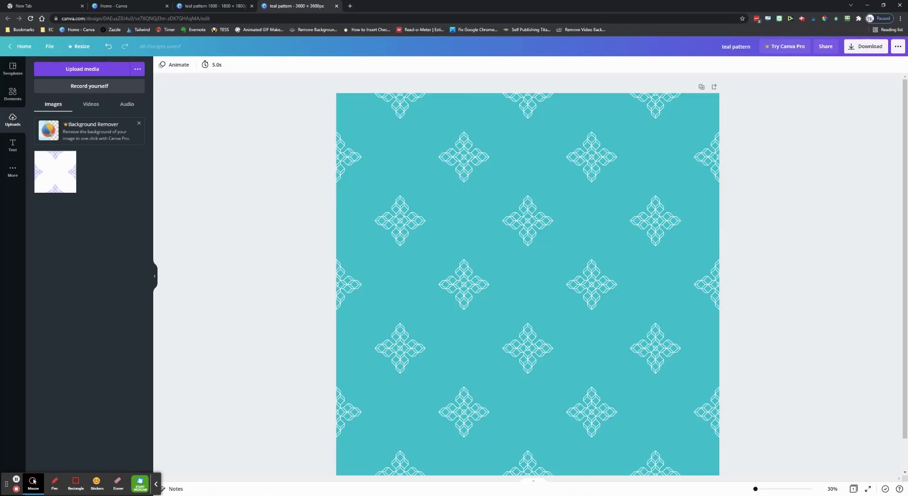
pyautogui.click(221, 6)
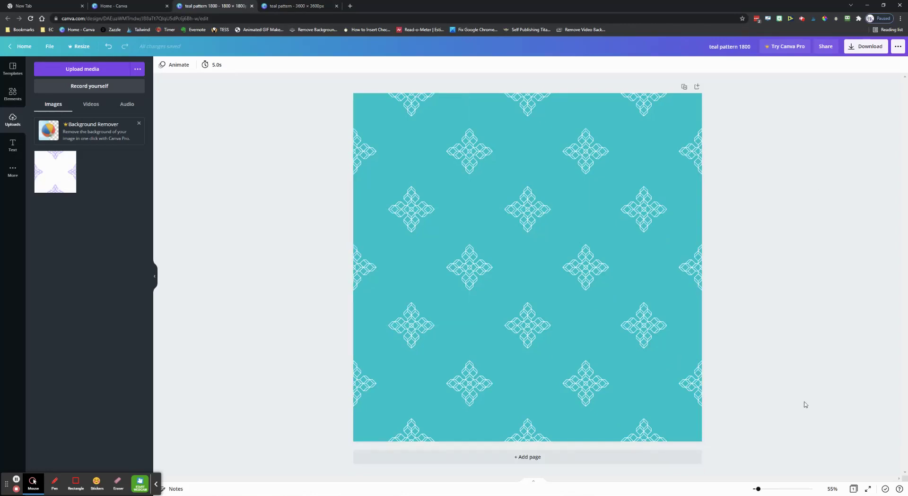
pyautogui.click(863, 48)
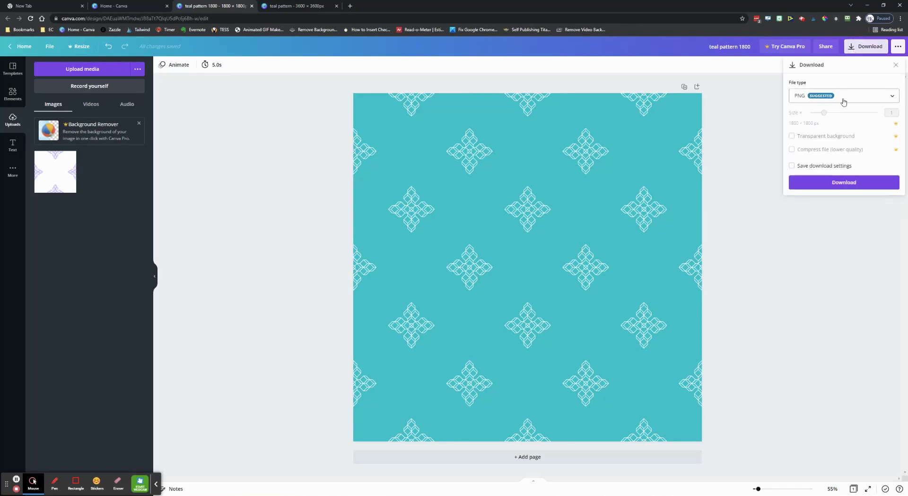
pyautogui.click(818, 96)
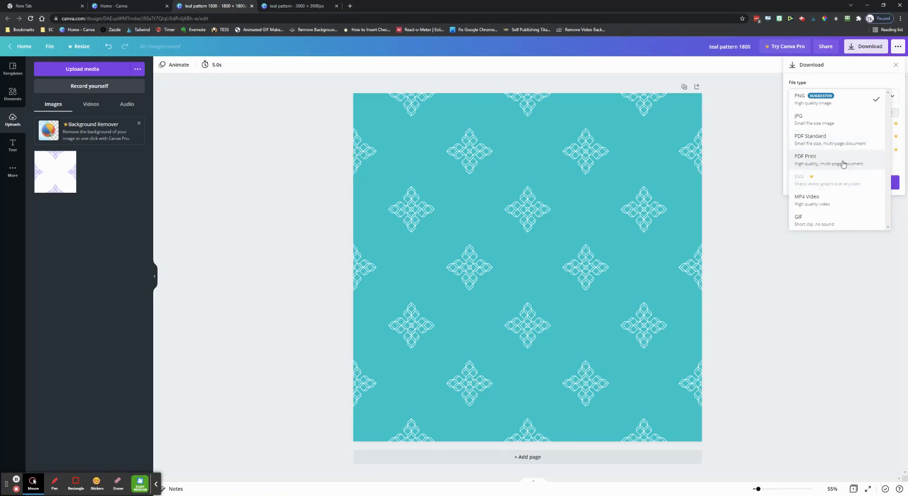
pyautogui.click(819, 164)
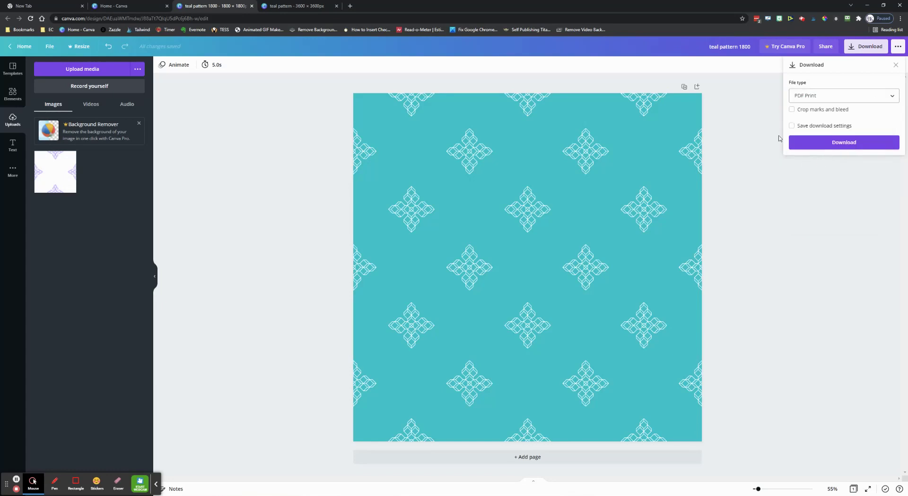
pyautogui.click(825, 144)
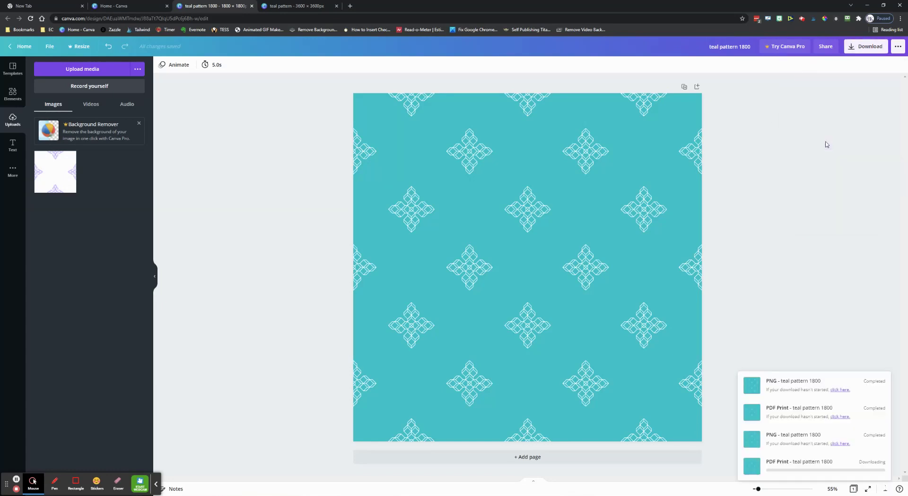
pyautogui.click(839, 321)
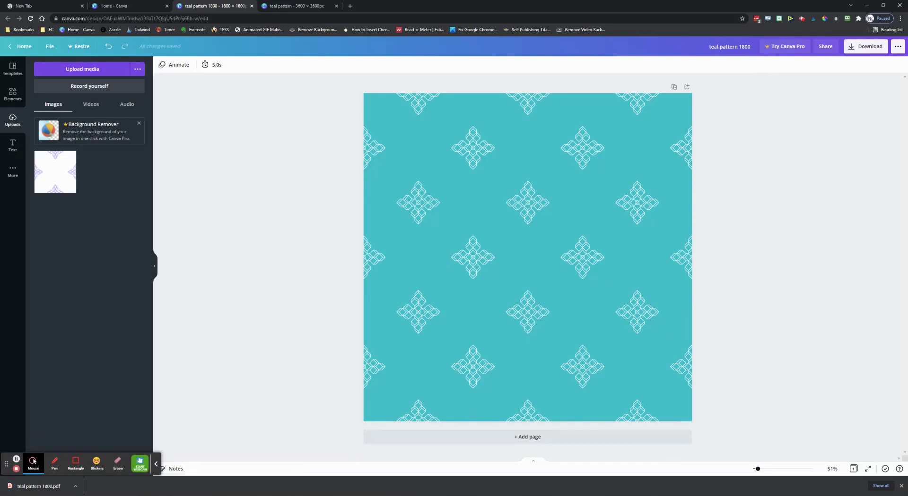
# Step: Open teal pattern 1800.pdf in Acrobat and zoom in to 300% to check sharpness
pyautogui.hotkey('alt', 'Tab')
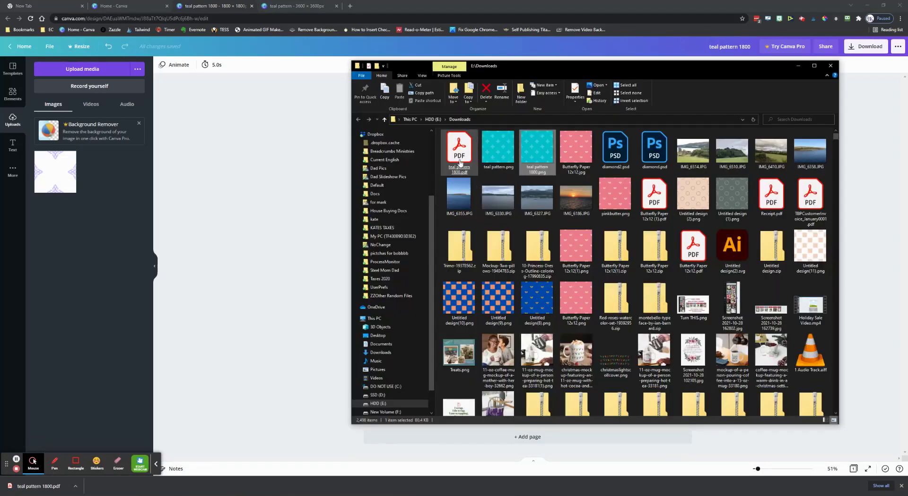
pyautogui.doubleClick(459, 162)
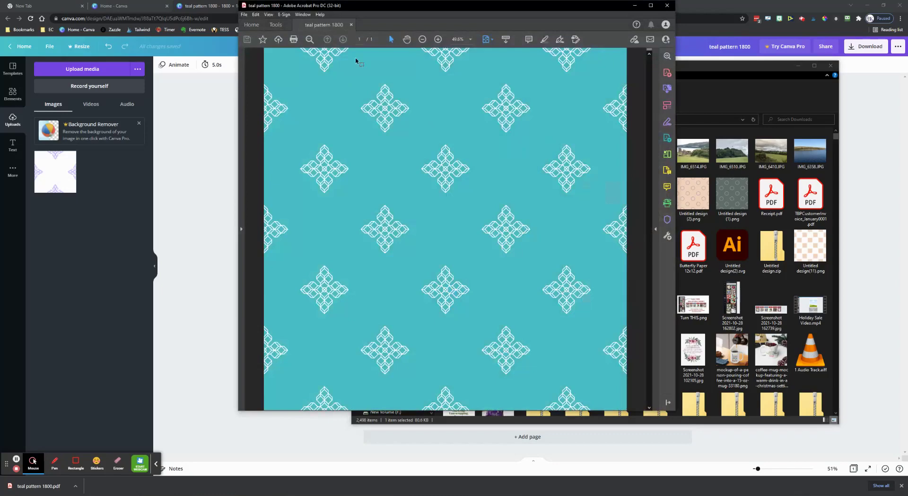
pyautogui.click(438, 40)
pyautogui.click(438, 40)
pyautogui.click(438, 40)
pyautogui.click(438, 39)
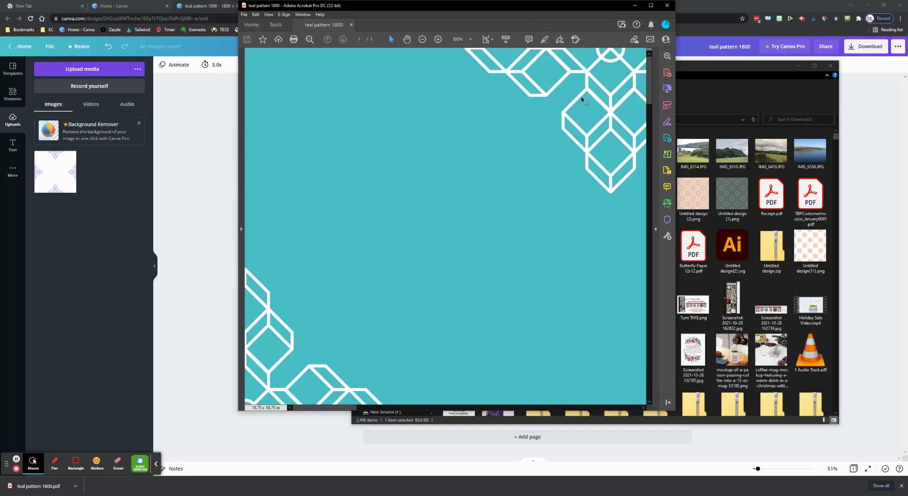
# Step: Scroll down through the zoomed pattern, then close Acrobat and the Downloads folder
pyautogui.moveTo(650, 84); pyautogui.dragTo(652, 213)
pyautogui.click(667, 5)
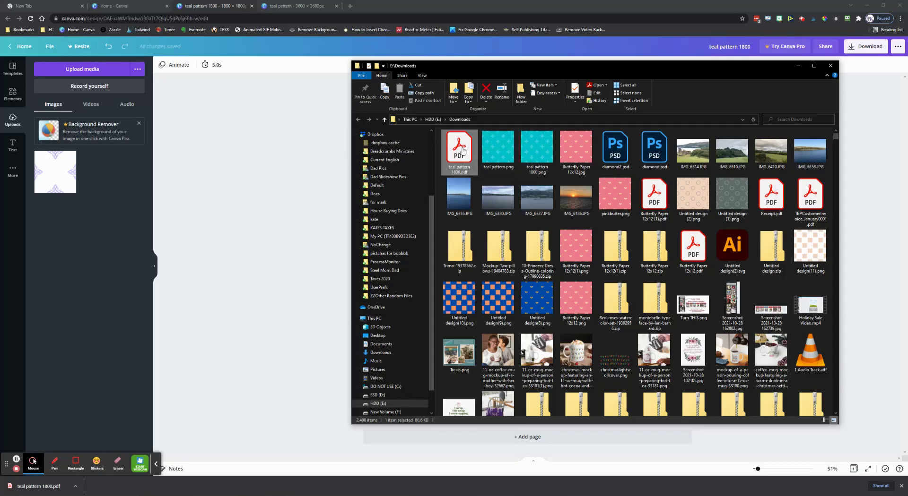
pyautogui.click(298, 154)
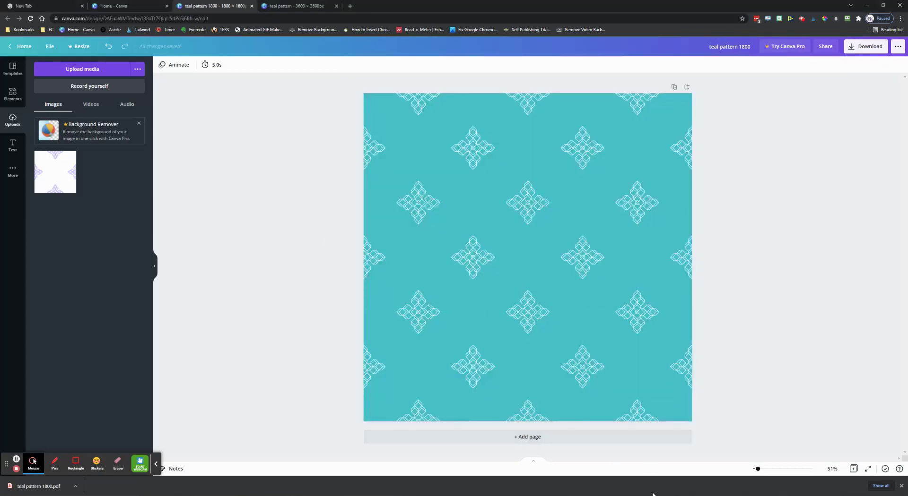
# Step: Bring the PDFtoJPG.me window forward and upload 'teal pattern 1800.pdf' through Upload a file
pyautogui.moveTo(613, 492)
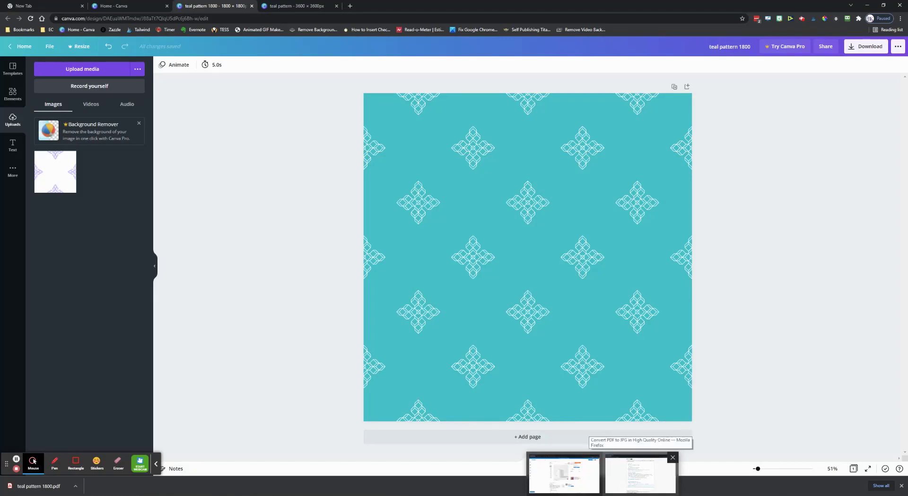
pyautogui.click(651, 473)
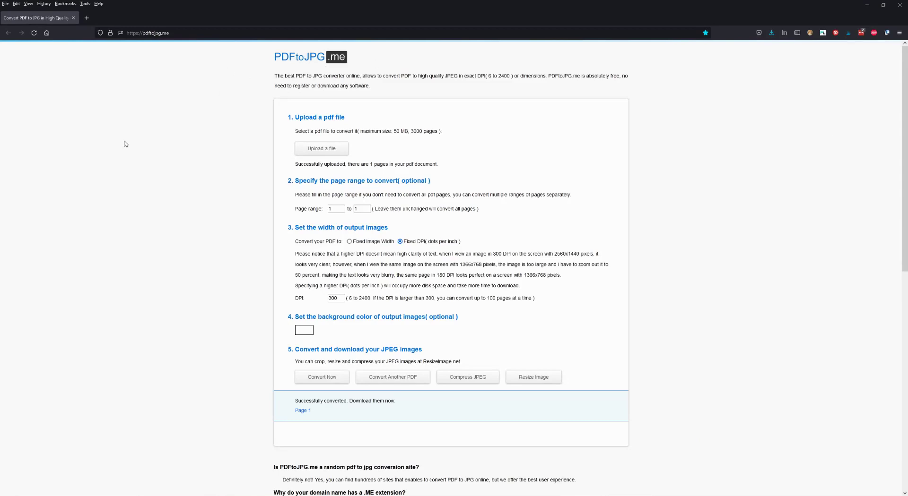
pyautogui.scroll(-7, 76, 202)
pyautogui.scroll(7, 75, 201)
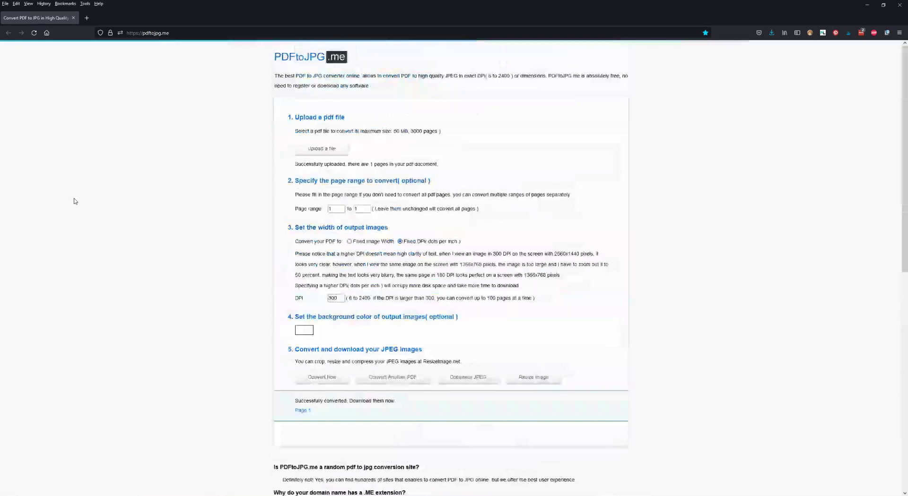
pyautogui.click(325, 149)
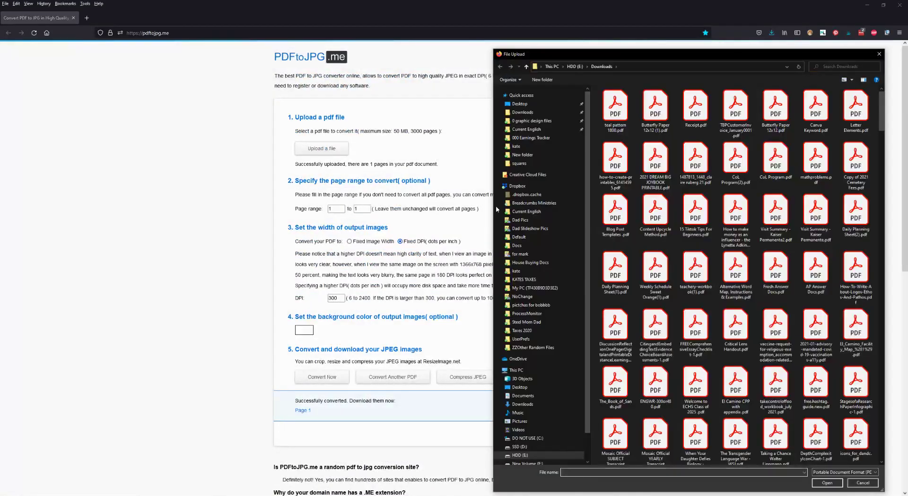
pyautogui.doubleClick(618, 112)
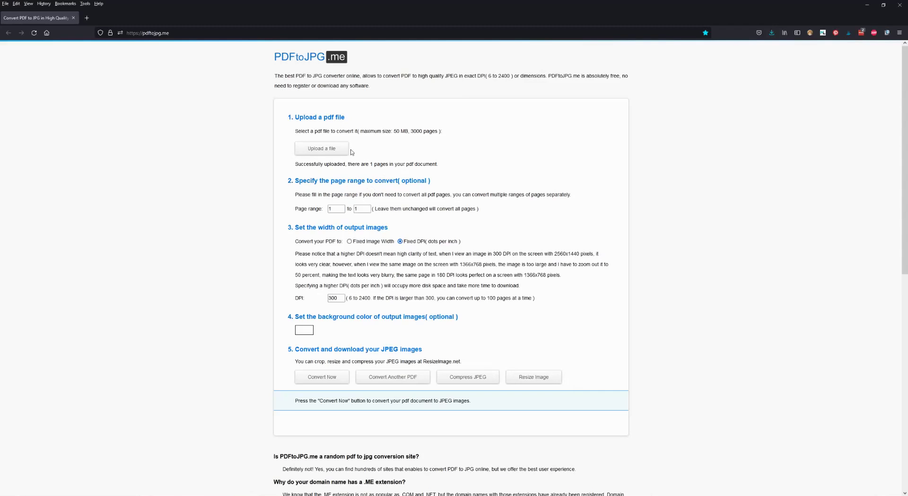
# Step: Toggle Fixed Image Width, switch back to Fixed DPI at 300, and convert the PDF to JPG
pyautogui.click(369, 242)
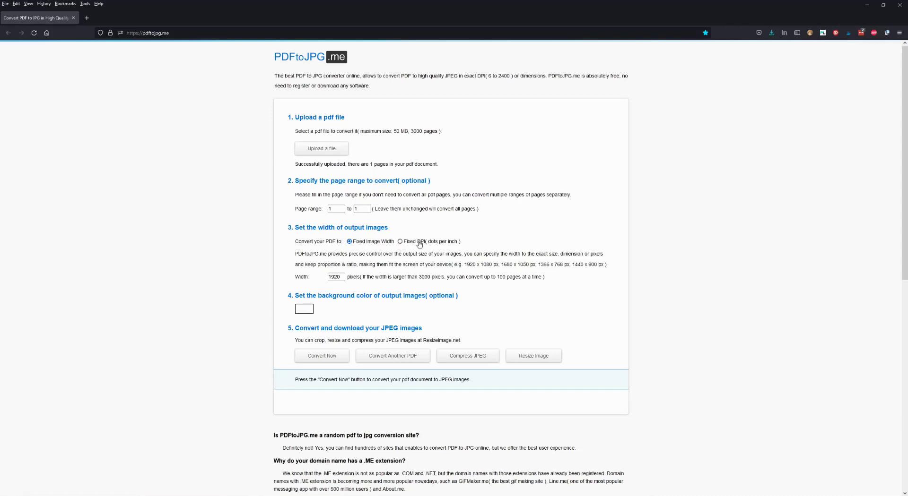
pyautogui.click(400, 242)
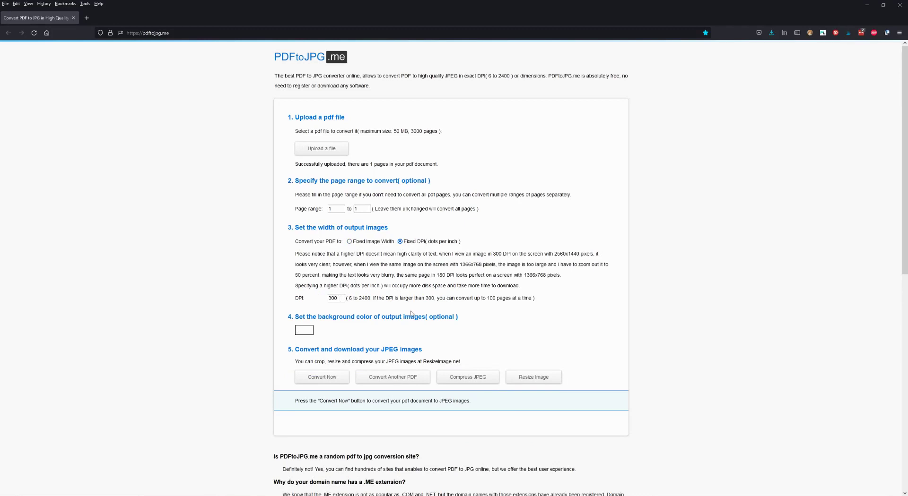
pyautogui.click(318, 378)
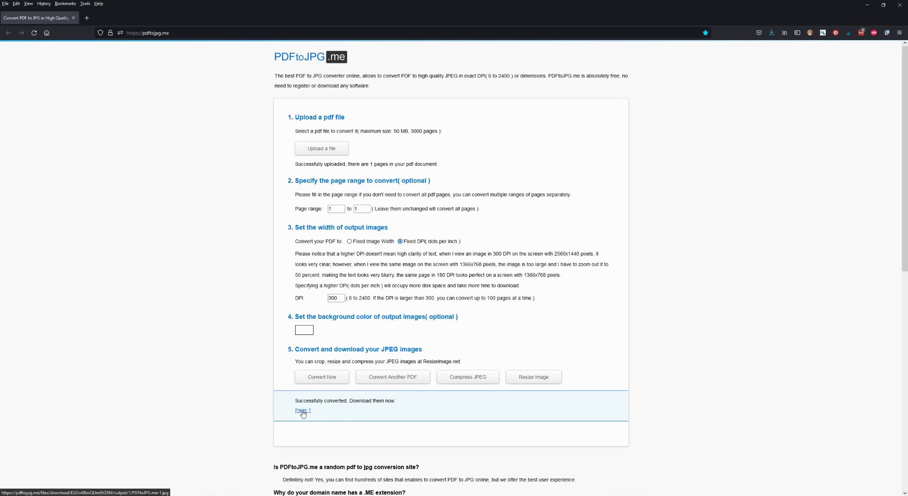
# Step: Save the converted page 1 as PDFtoJPG.me-1.jpg and inspect it zoomed in Photos
pyautogui.click(302, 411)
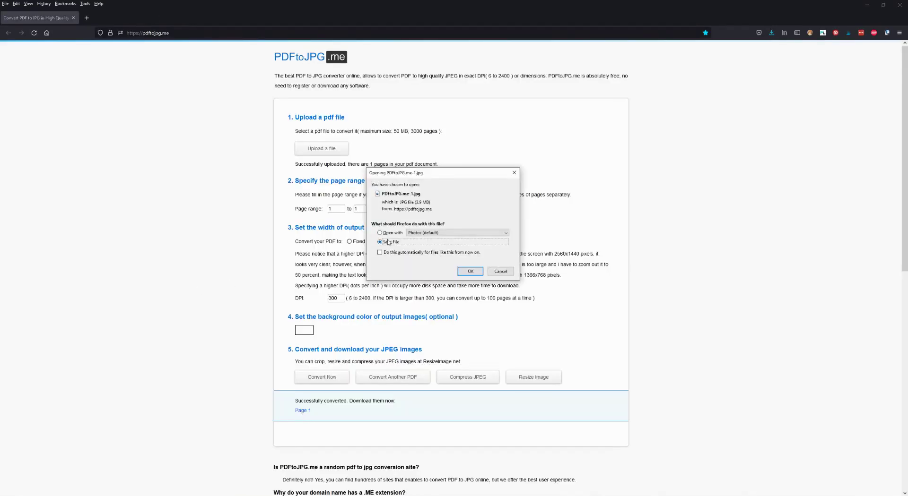
pyautogui.click(471, 271)
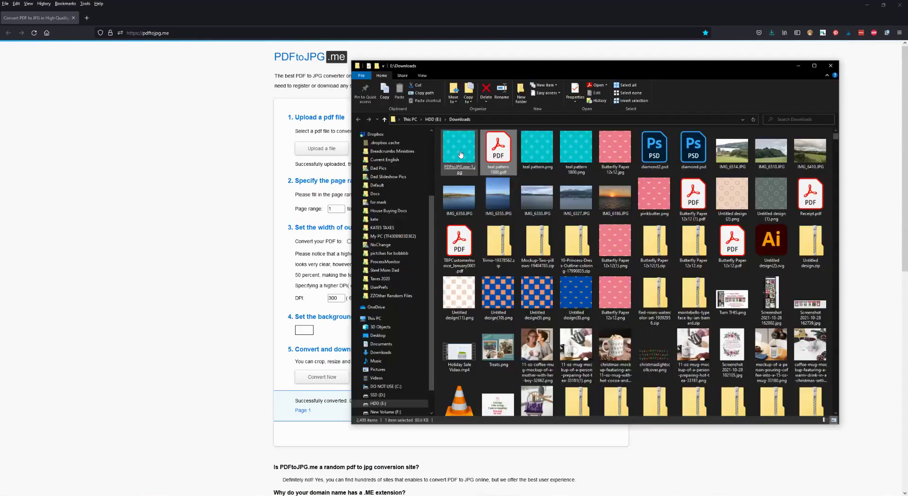
pyautogui.doubleClick(456, 156)
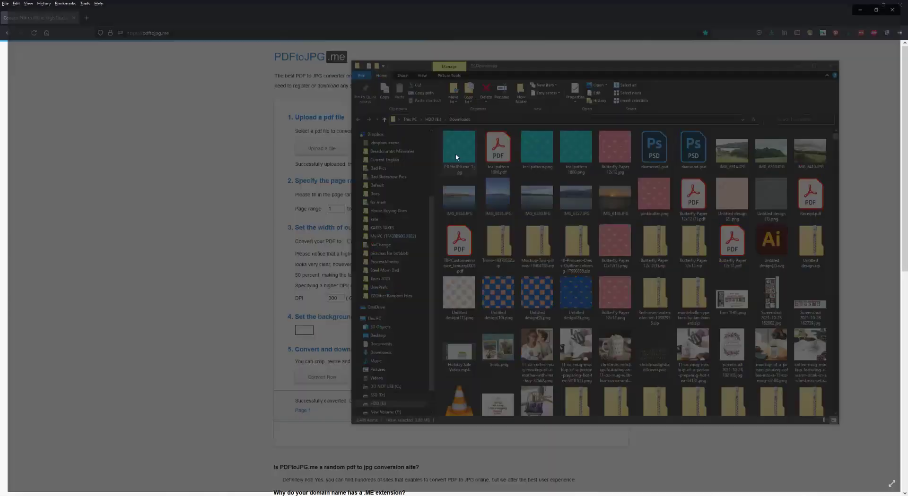
pyautogui.scroll(5, 390, 199)
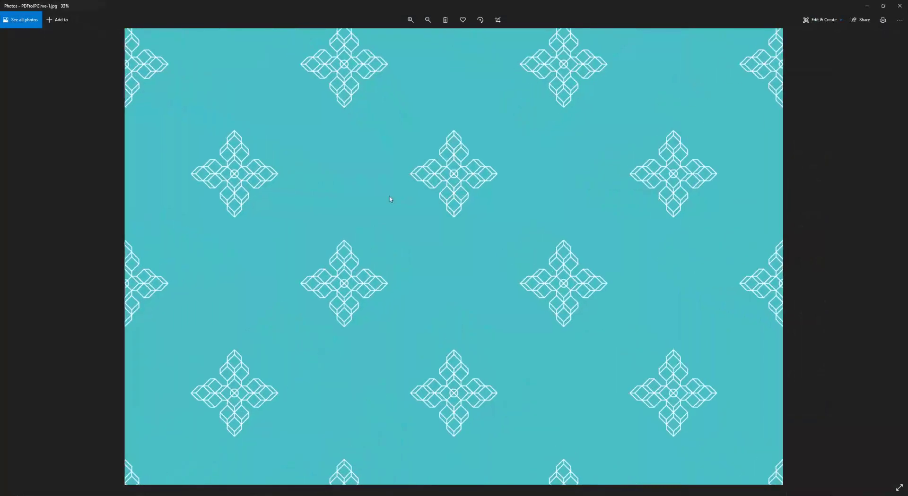
pyautogui.scroll(5, 454, 208)
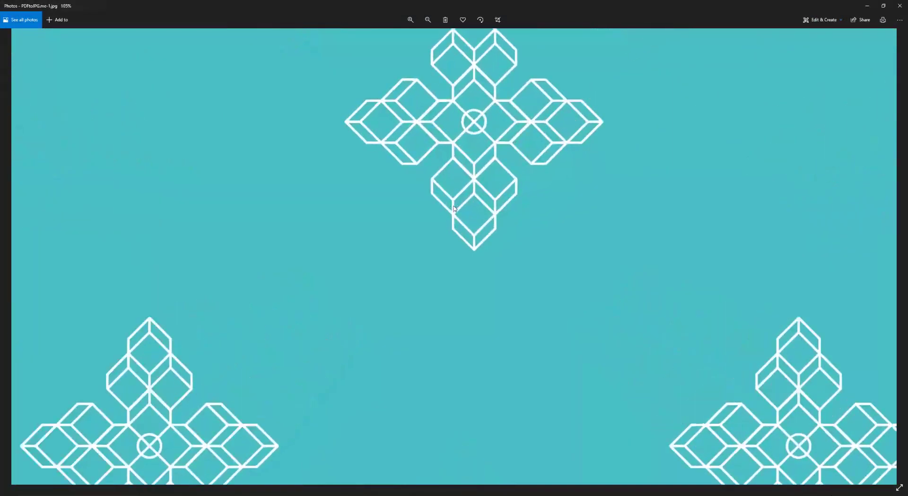
pyautogui.moveTo(454, 208); pyautogui.dragTo(455, 245)
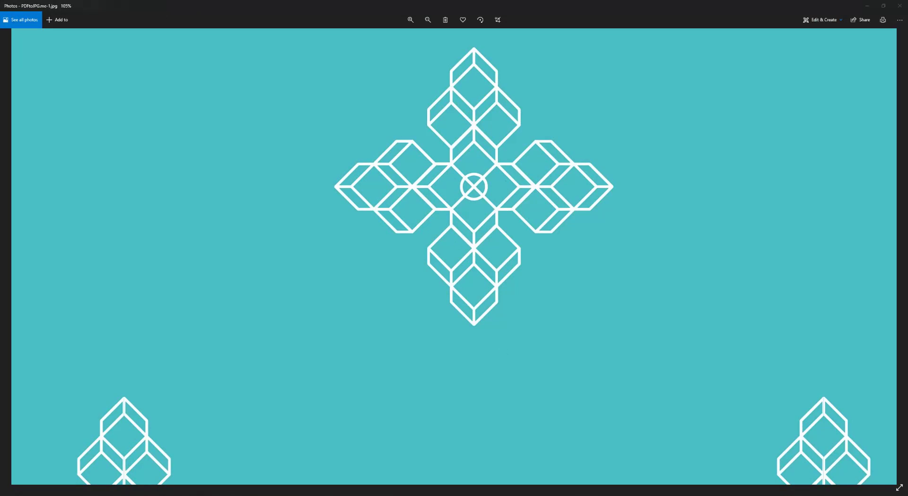
# Step: Open teal pattern 1800.png to compare against the JPG, switch back, and close Photos
pyautogui.hotkey('alt', 'Tab')
pyautogui.doubleClick(542, 175)
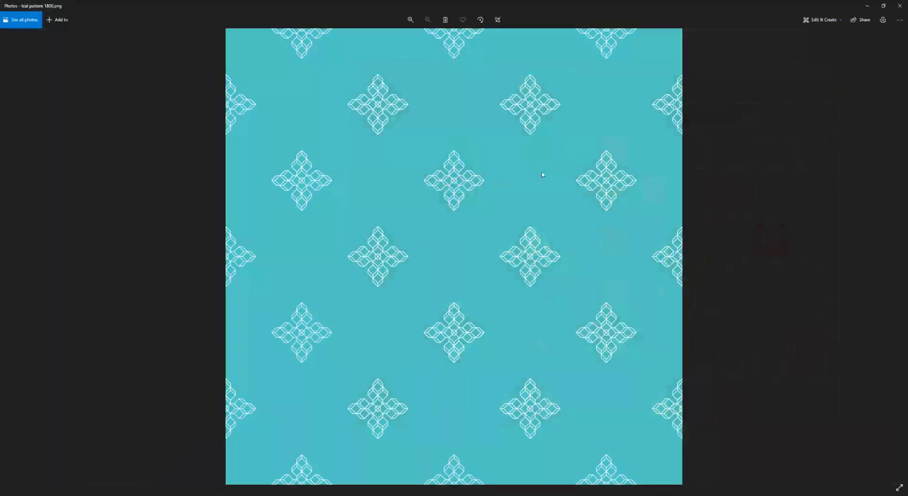
pyautogui.scroll(5, 437, 178)
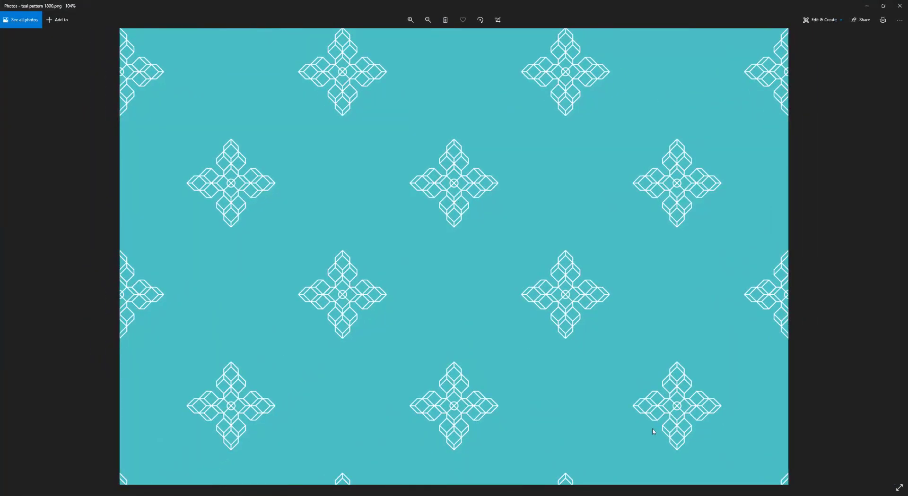
pyautogui.press('Right')
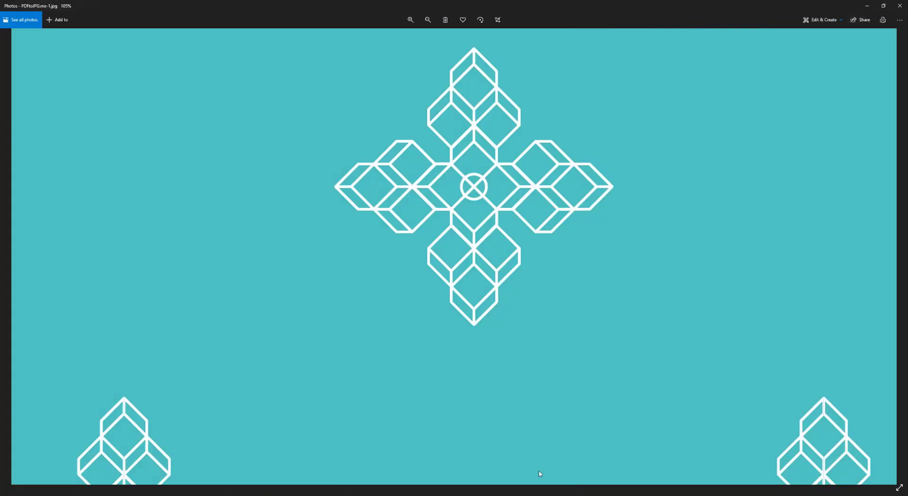
pyautogui.hotkey('alt', 'F4')
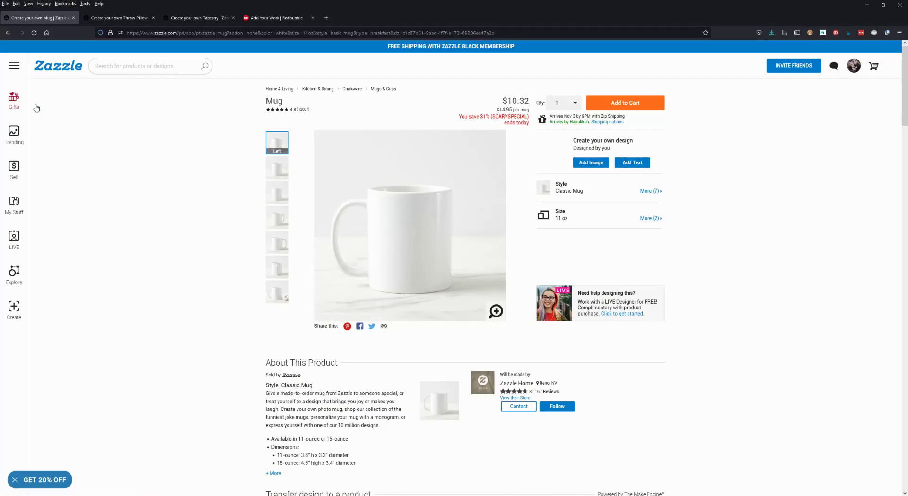
# Step: Upload 'teal pattern 1800.png' onto the mug and apply Basic tiling across the whole wrap
pyautogui.click(598, 166)
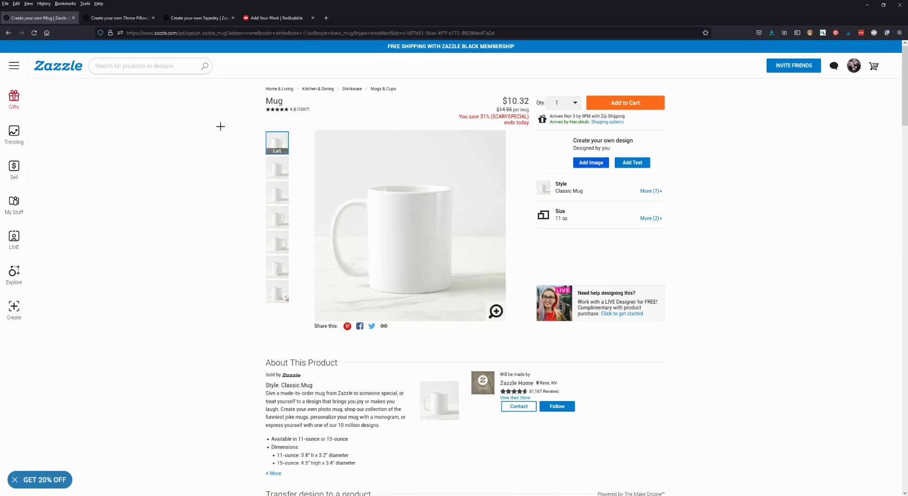
pyautogui.click(41, 112)
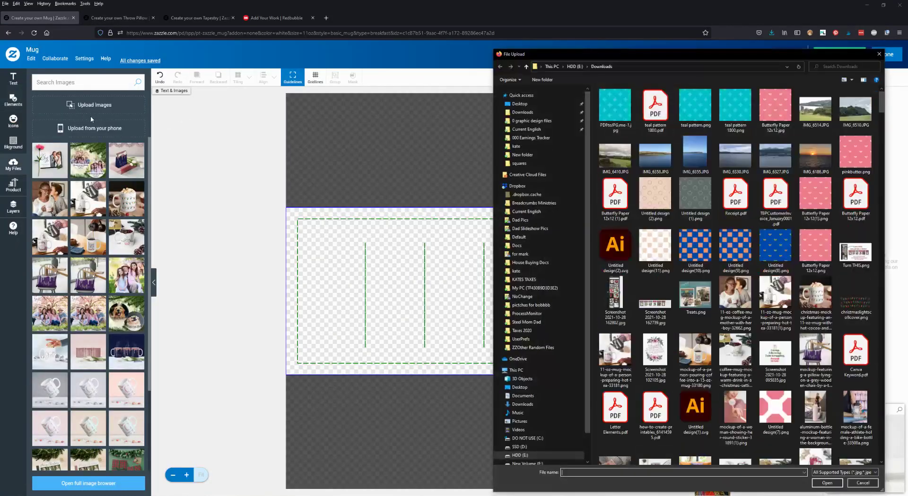
pyautogui.doubleClick(736, 105)
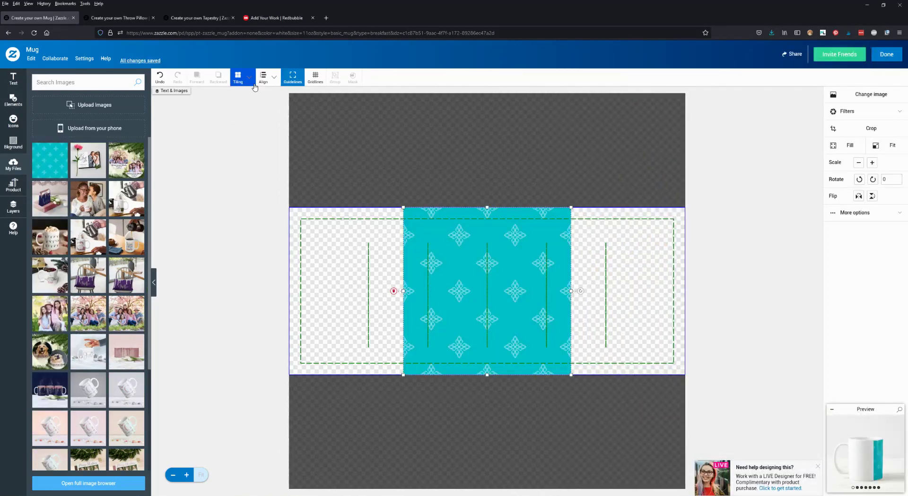
pyautogui.click(237, 77)
pyautogui.click(299, 104)
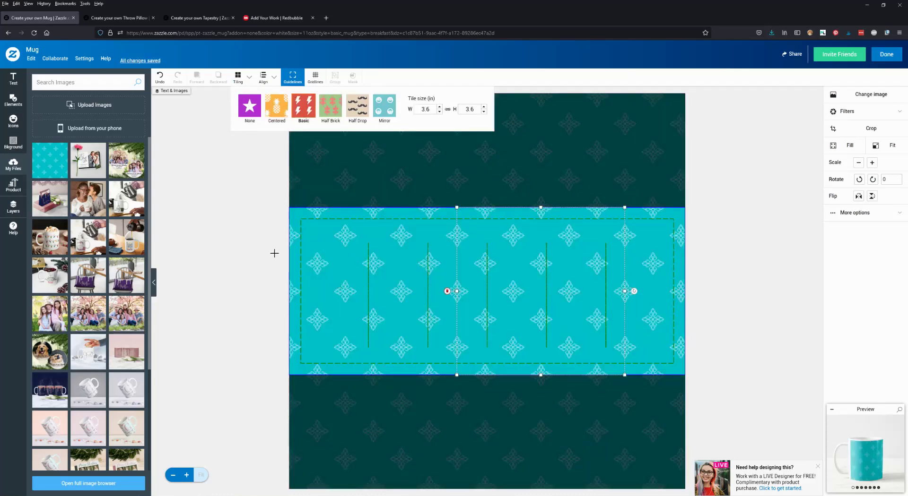
# Step: On the Zazzle throw pillow page, choose the 20"x20" size and start designing
pyautogui.click(128, 19)
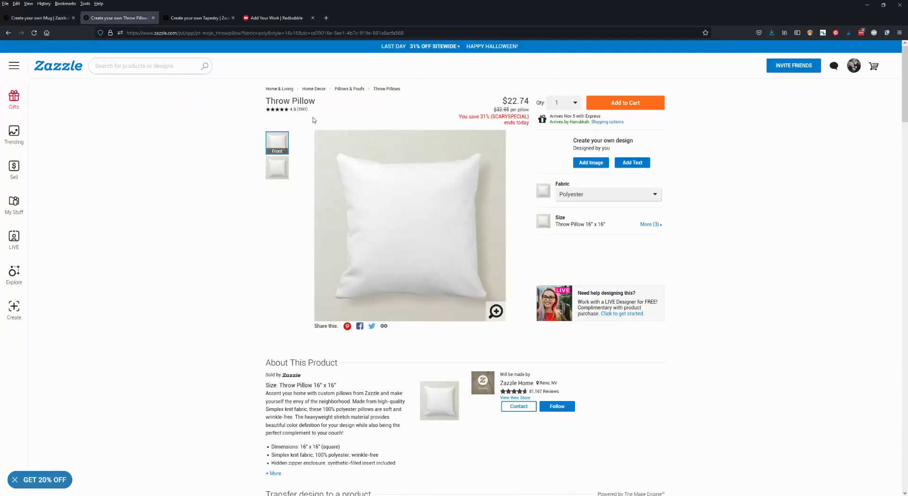
pyautogui.click(585, 231)
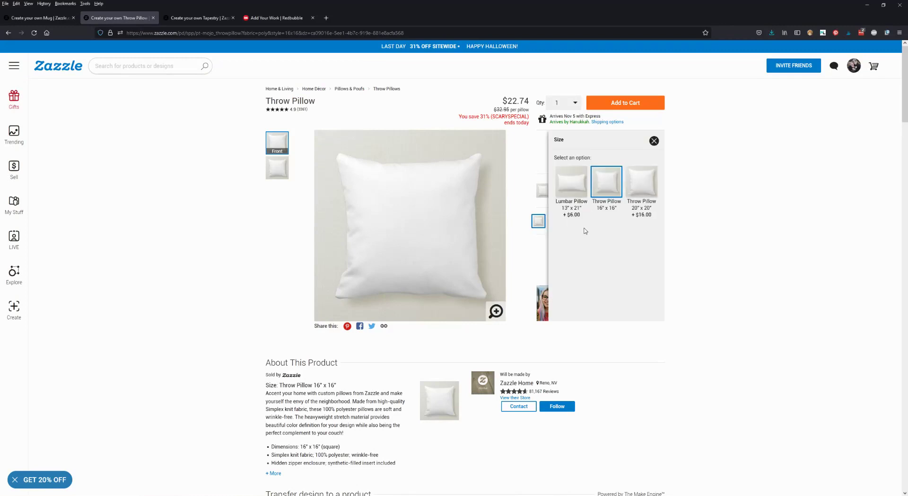
pyautogui.click(642, 182)
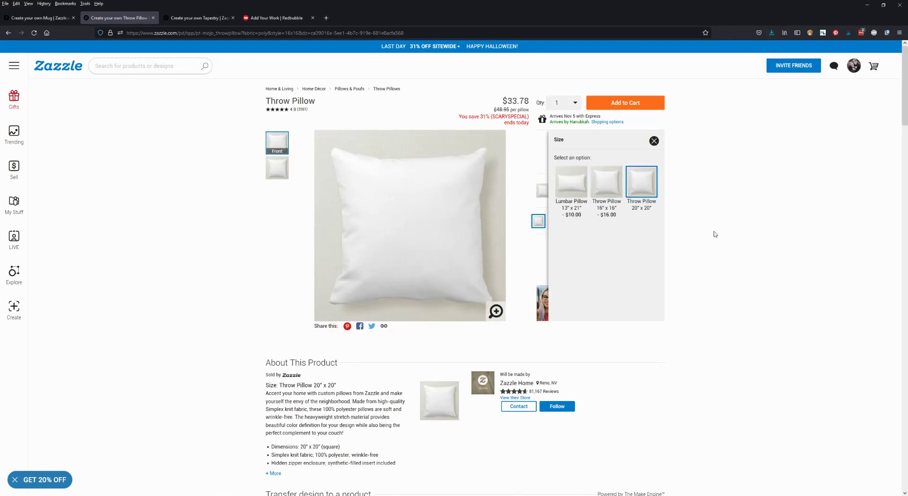
pyautogui.click(592, 163)
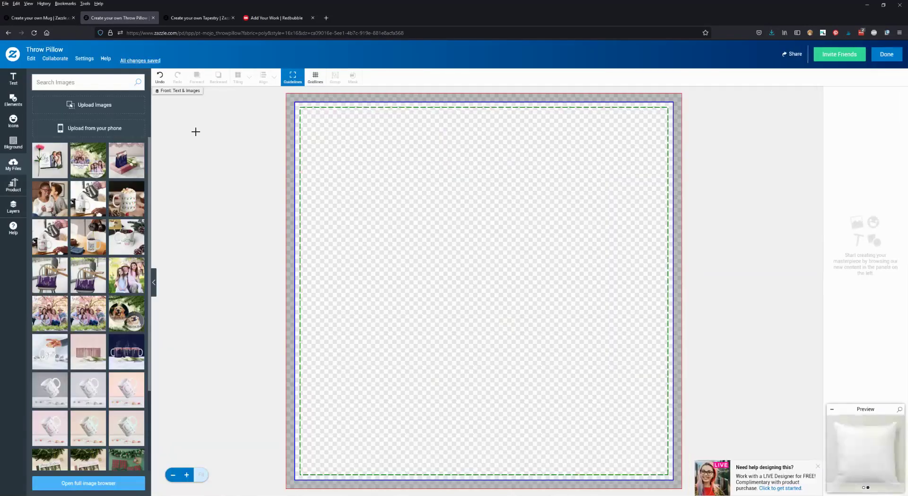
# Step: Upload the teal pattern, try Fill and Fit, then scale it down inside the pillow edges
pyautogui.click(82, 108)
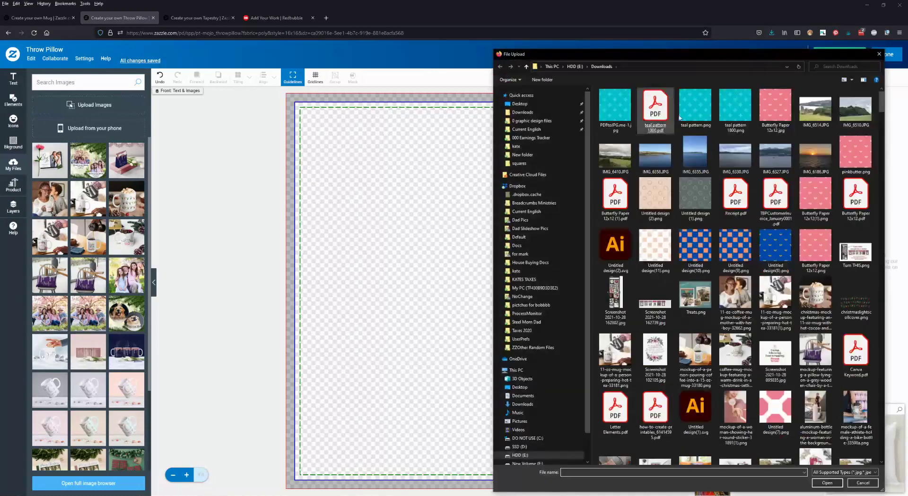
pyautogui.doubleClick(730, 107)
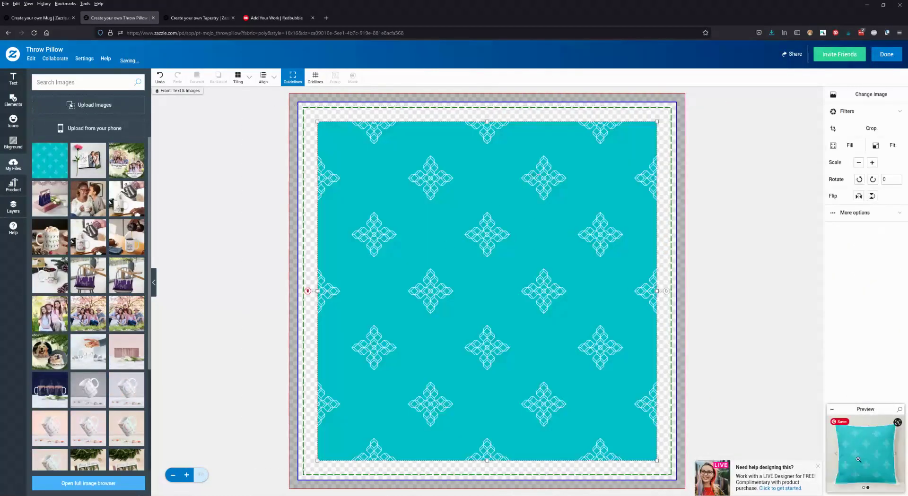
pyautogui.click(839, 147)
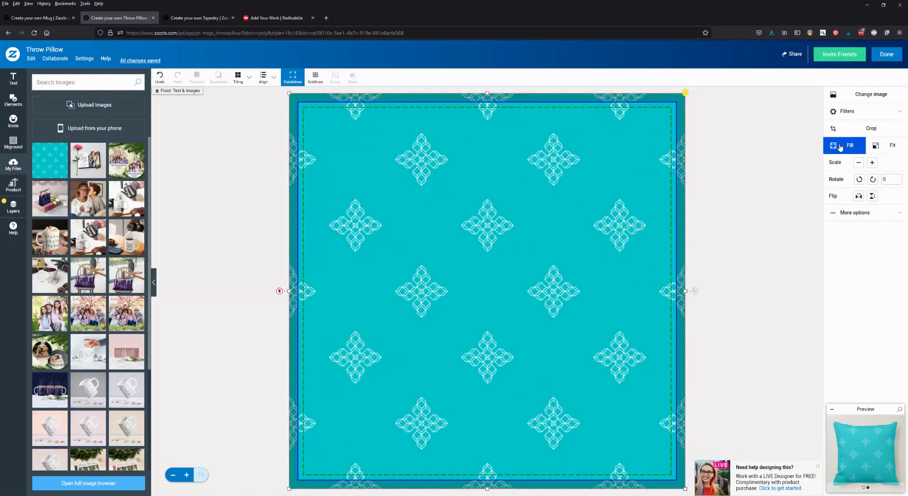
pyautogui.click(874, 146)
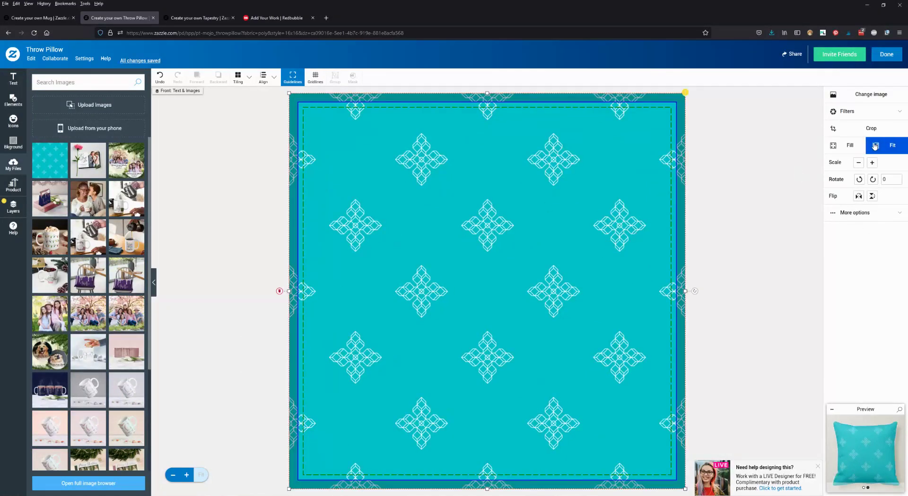
pyautogui.click(858, 163)
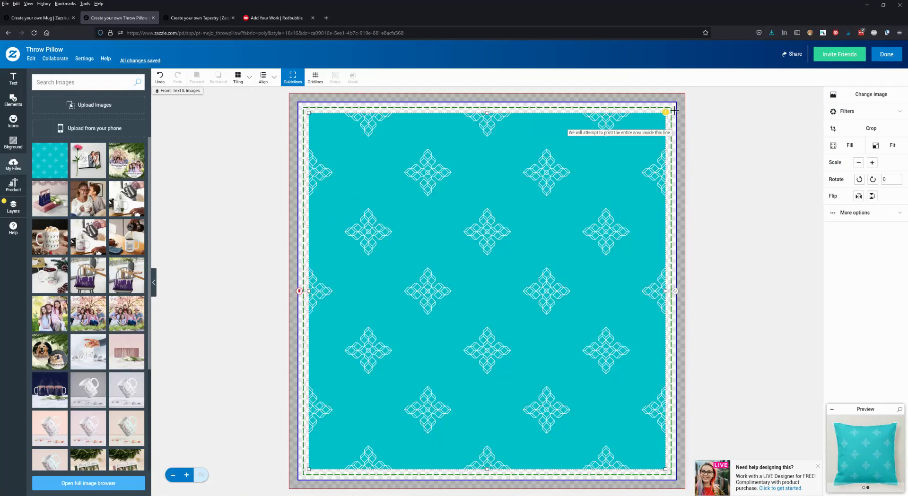
pyautogui.click(858, 163)
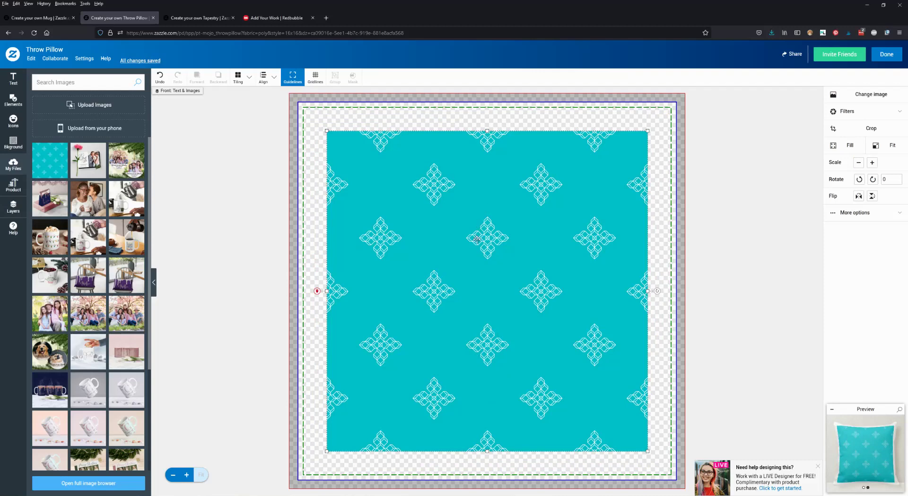
# Step: Replace the pillow image with the uploaded PDFtoJPG.me-1.jpg pattern
pyautogui.press('Delete')
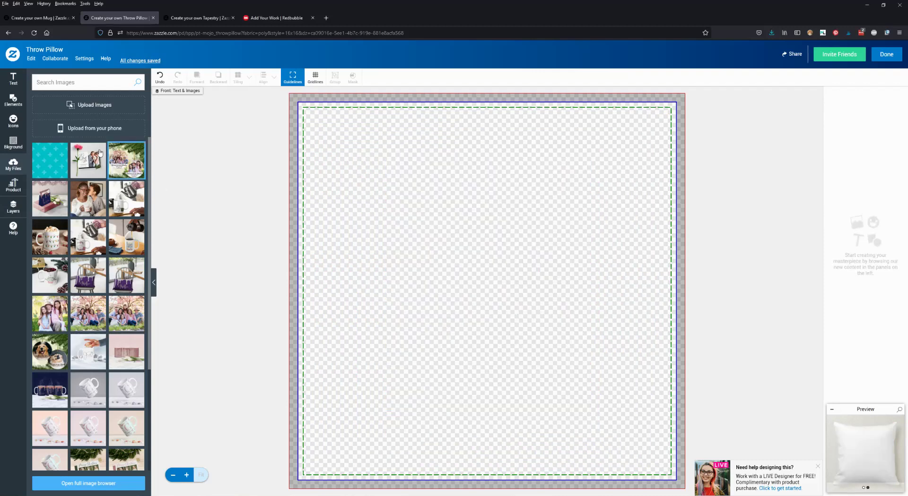
pyautogui.click(87, 105)
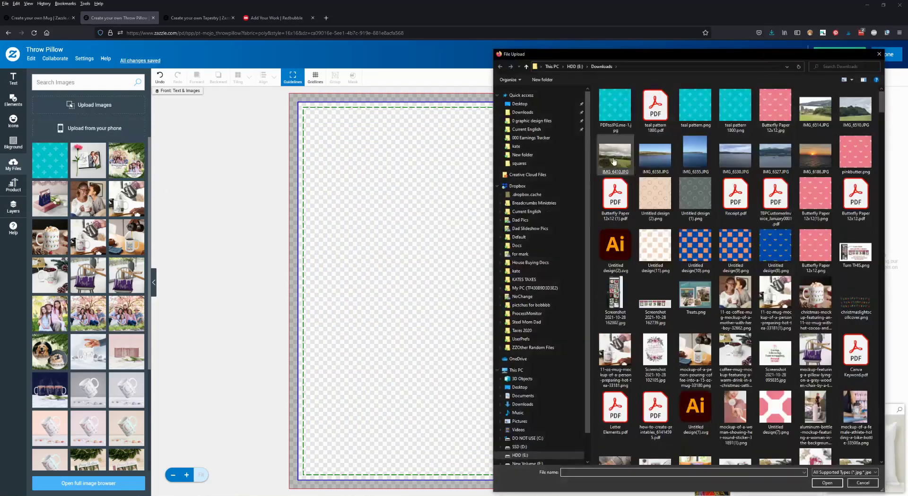
pyautogui.doubleClick(617, 104)
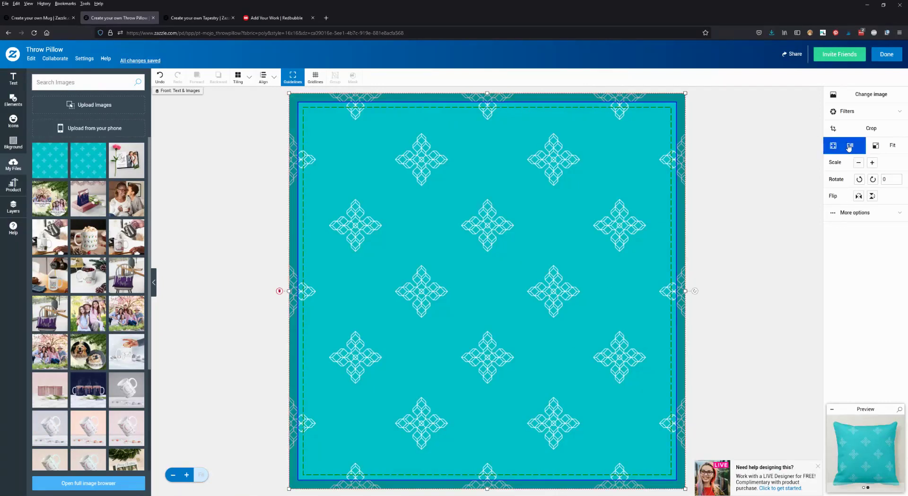
# Step: Enlarge the pattern motifs five steps and reposition them, then go to Redbubble
pyautogui.click(871, 164)
pyautogui.click(871, 163)
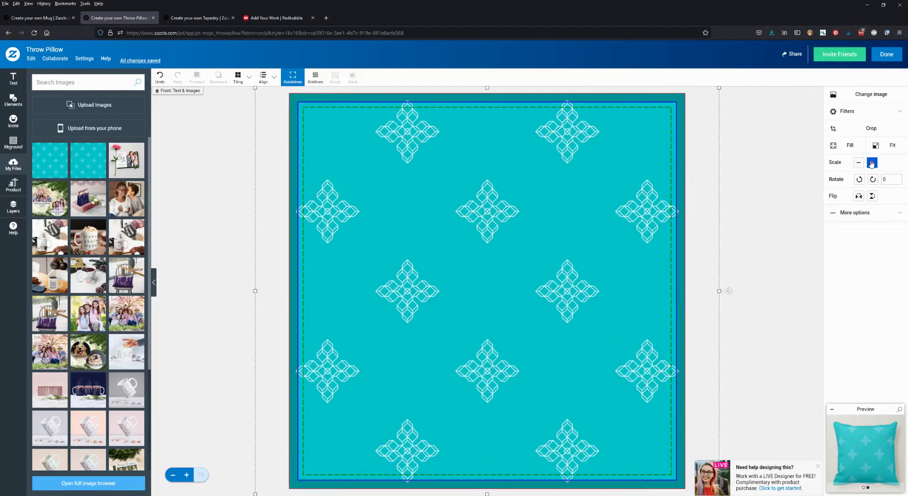
pyautogui.click(872, 164)
pyautogui.click(871, 164)
pyautogui.click(871, 163)
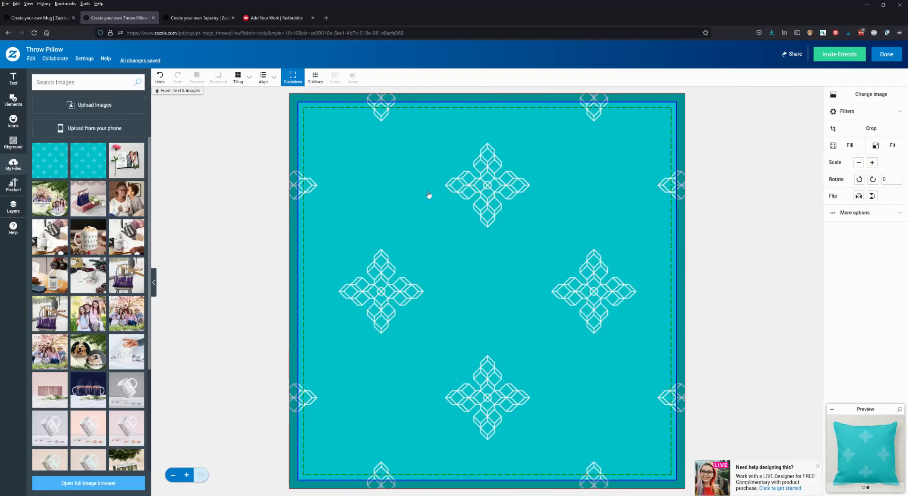
pyautogui.moveTo(448, 192); pyautogui.dragTo(517, 189)
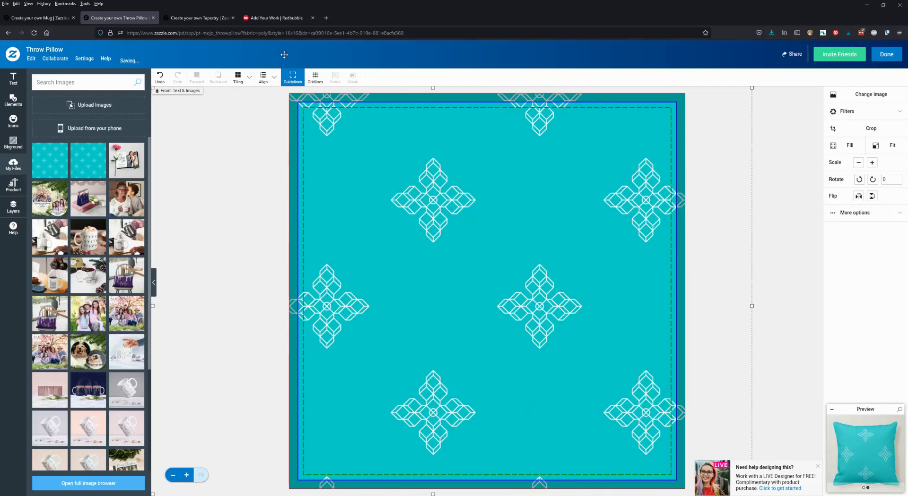
pyautogui.click(275, 19)
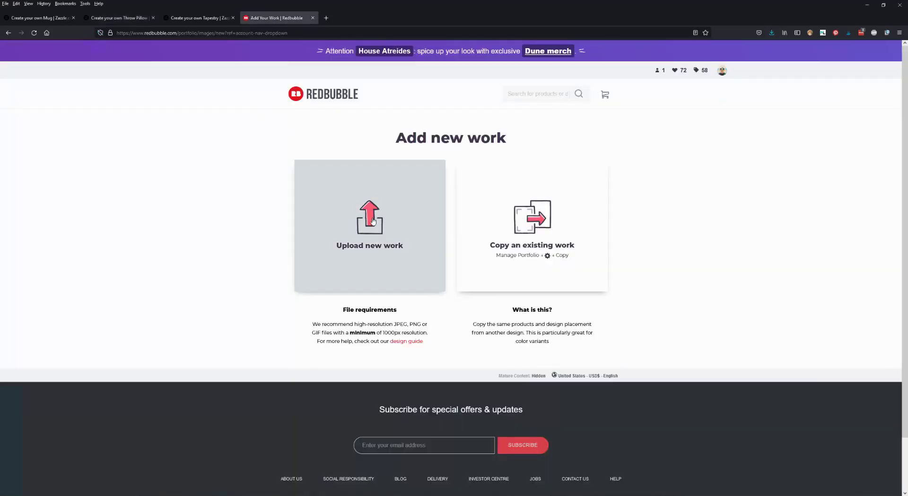
# Step: Upload teal pattern 1800.png as a new Redbubble work and scroll to the product previews
pyautogui.click(391, 189)
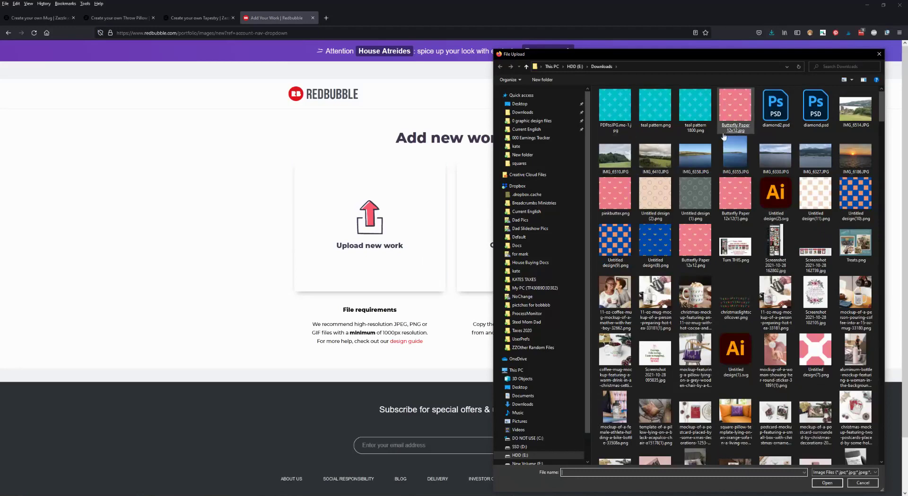
pyautogui.doubleClick(700, 108)
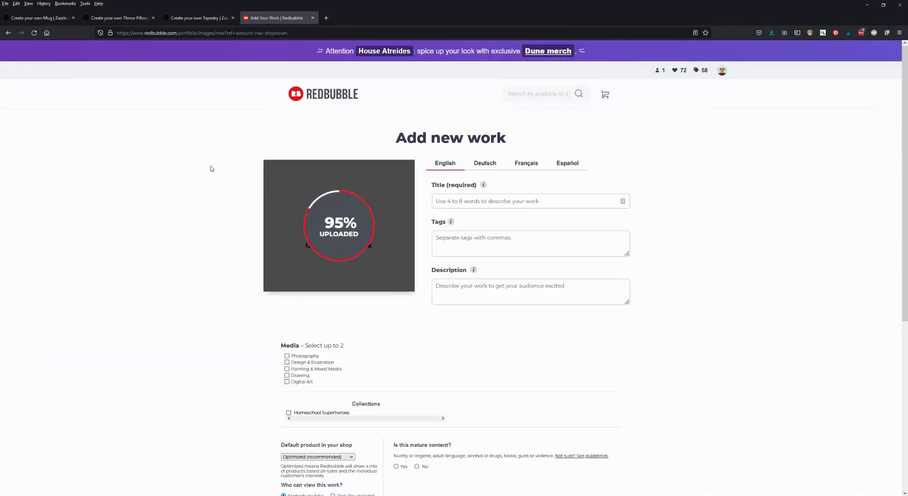
pyautogui.scroll(-5, 203, 193)
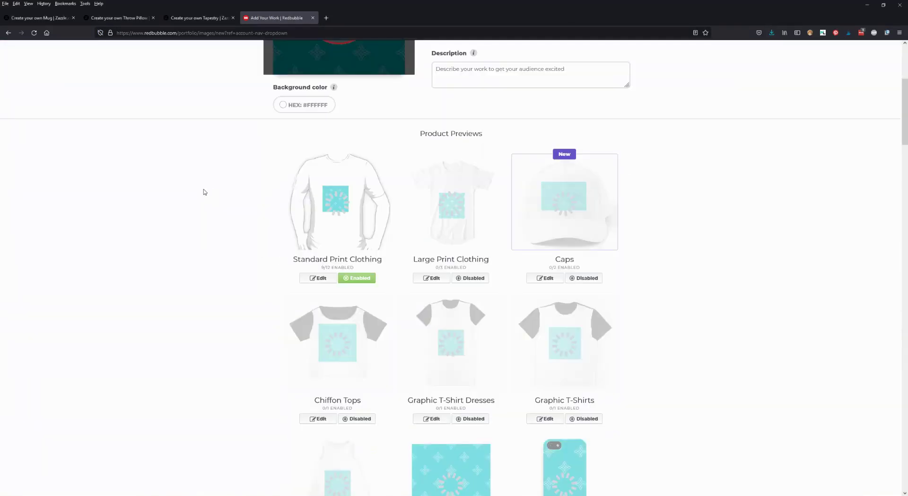
pyautogui.scroll(-6, 222, 198)
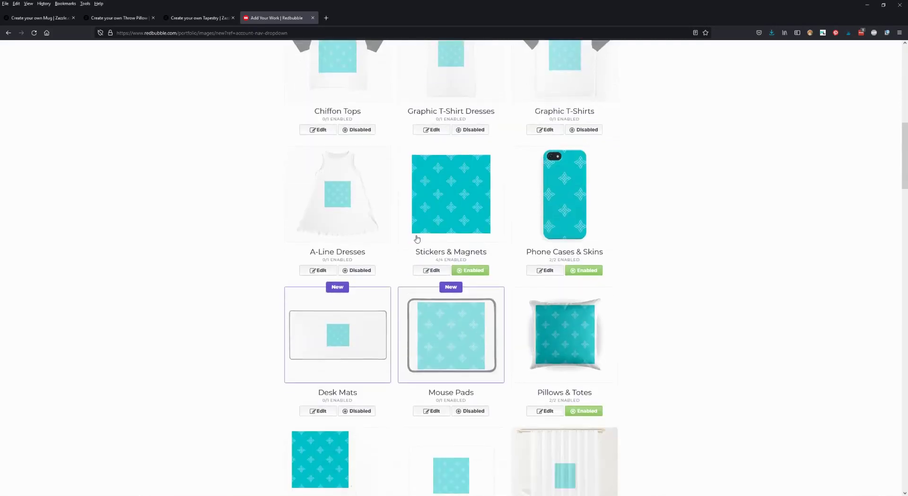
pyautogui.scroll(-2, 670, 260)
pyautogui.scroll(-2, 733, 280)
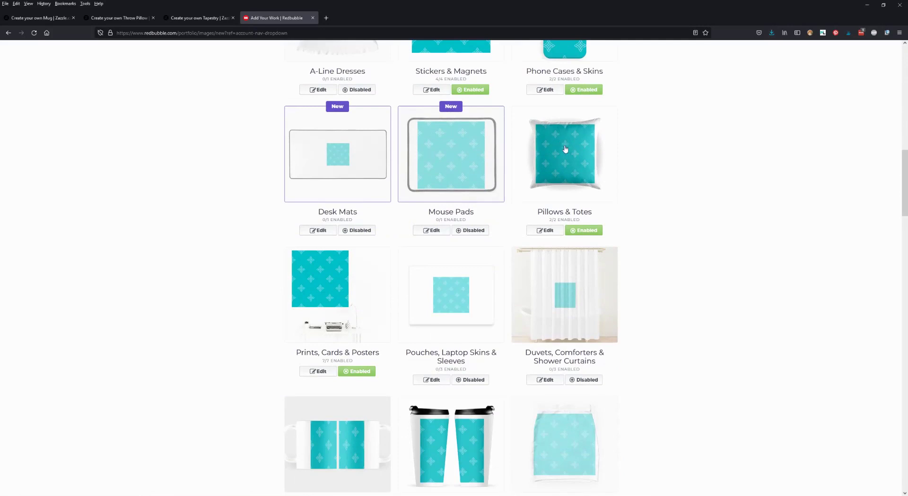
# Step: Open and review the Pillows & Totes design settings
pyautogui.click(545, 230)
pyautogui.scroll(-1, 607, 346)
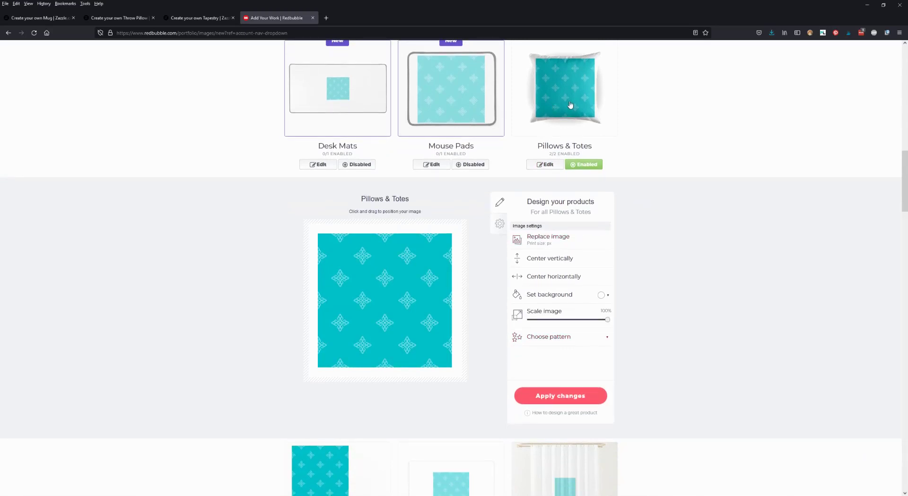
pyautogui.scroll(-4, 703, 110)
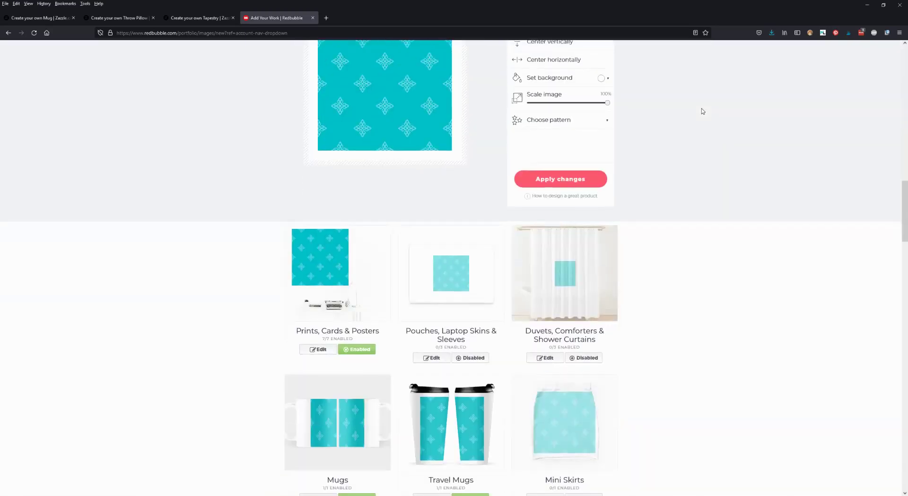
pyautogui.scroll(-1, 567, 237)
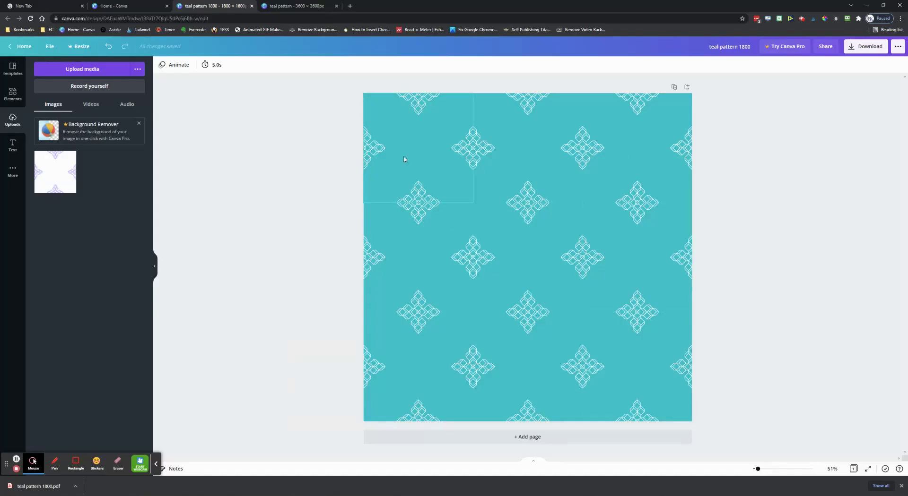
# Step: Open download options for the 3600 × 3600 px teal pattern, keeping PNG as file type
pyautogui.click(286, 6)
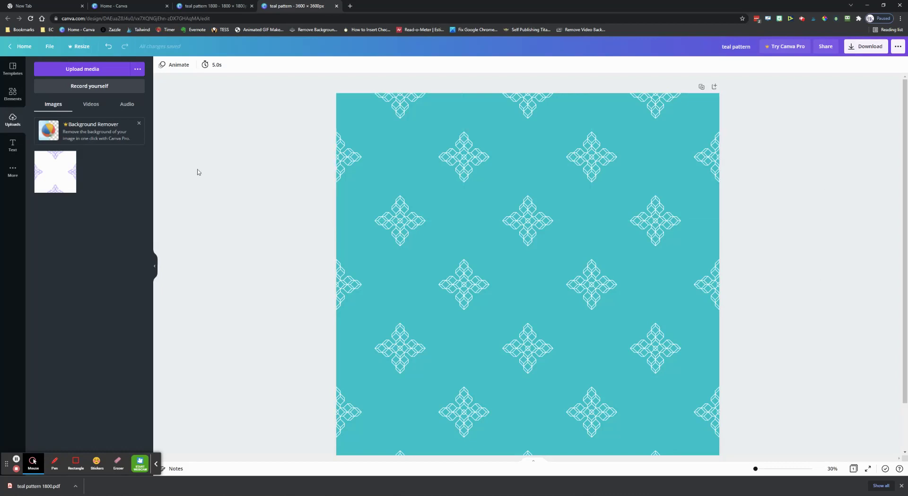
pyautogui.click(865, 47)
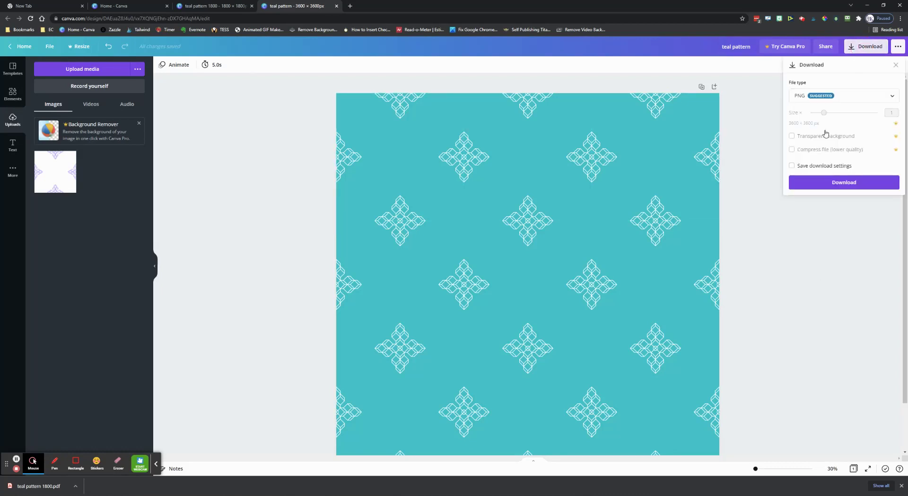
pyautogui.click(832, 96)
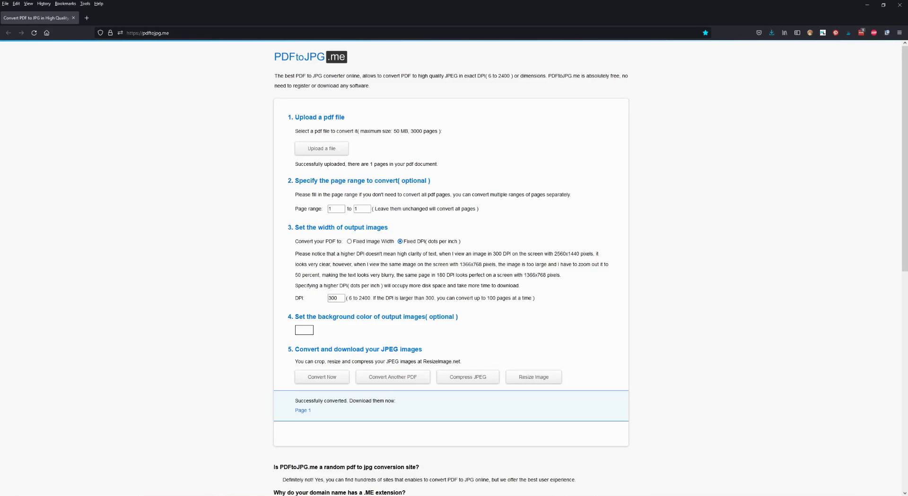
pyautogui.hotkey('alt', 'Tab')
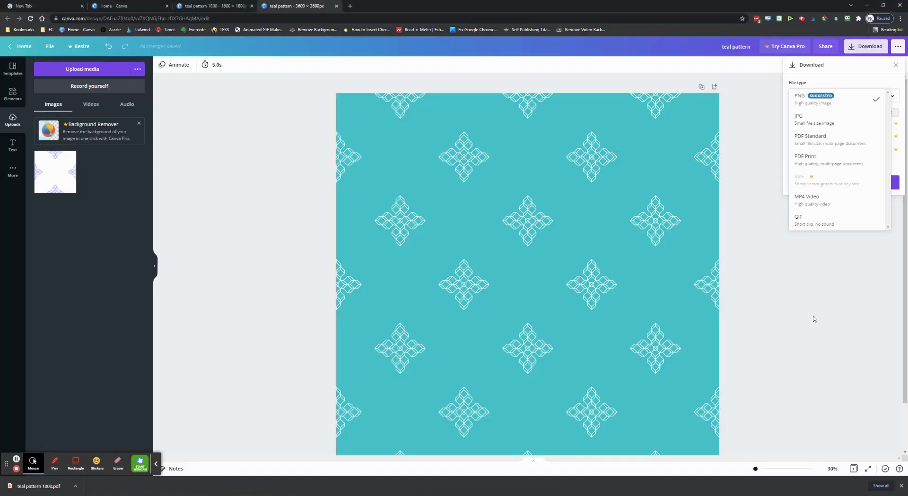
pyautogui.click(814, 320)
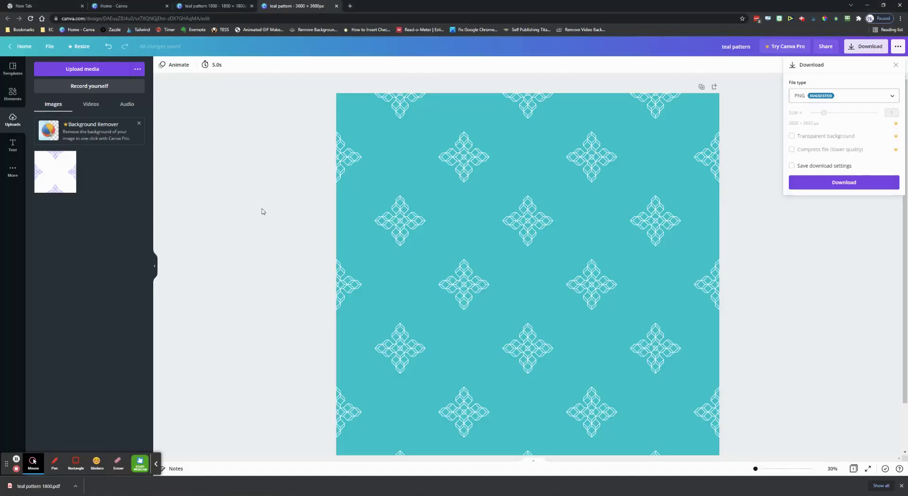